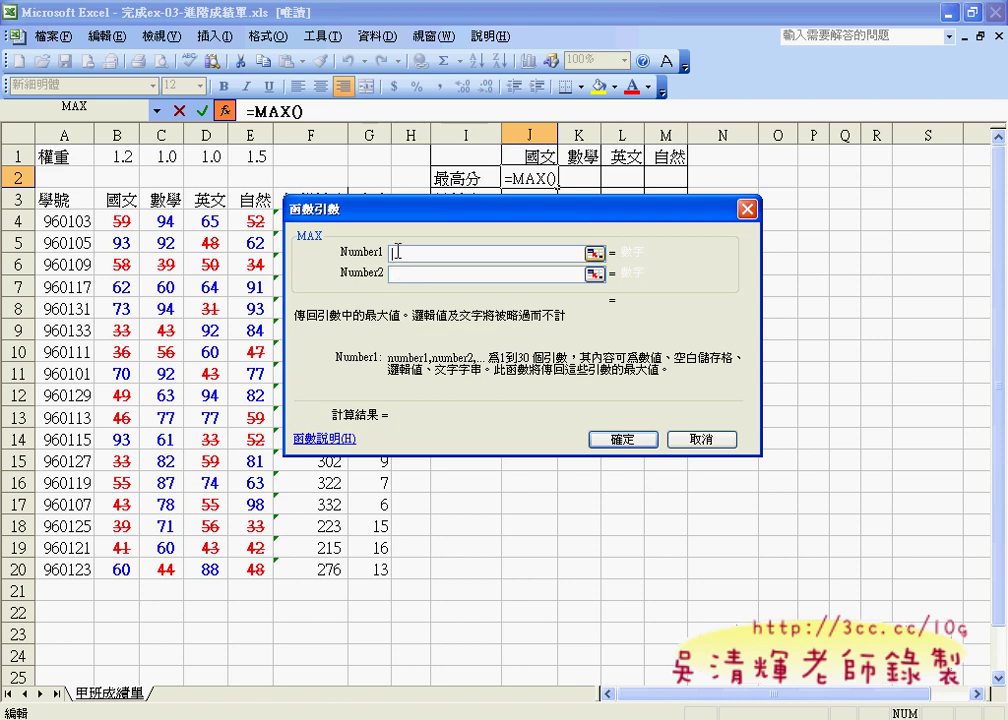
Step: Complete =MAX(B4:B20) in J2 and copy it across to M2, giving 93, 94, 94, 98
mouse_move(118, 220)
mouse_down()
mouse_move(151, 487)
mouse_move(122, 566)
mouse_up()
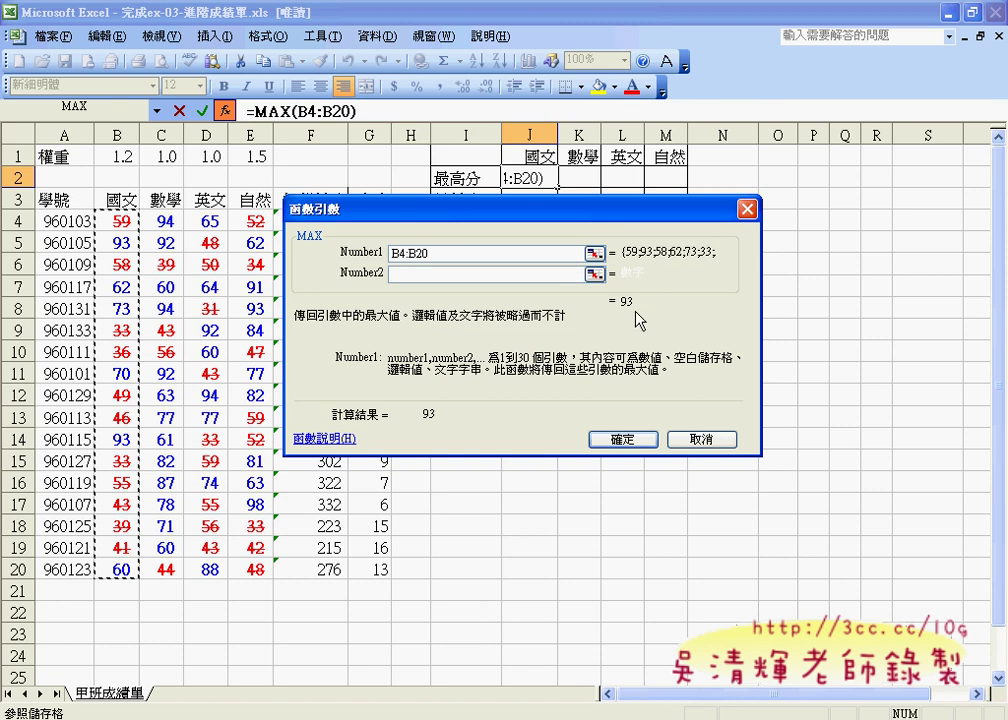
click(607, 437)
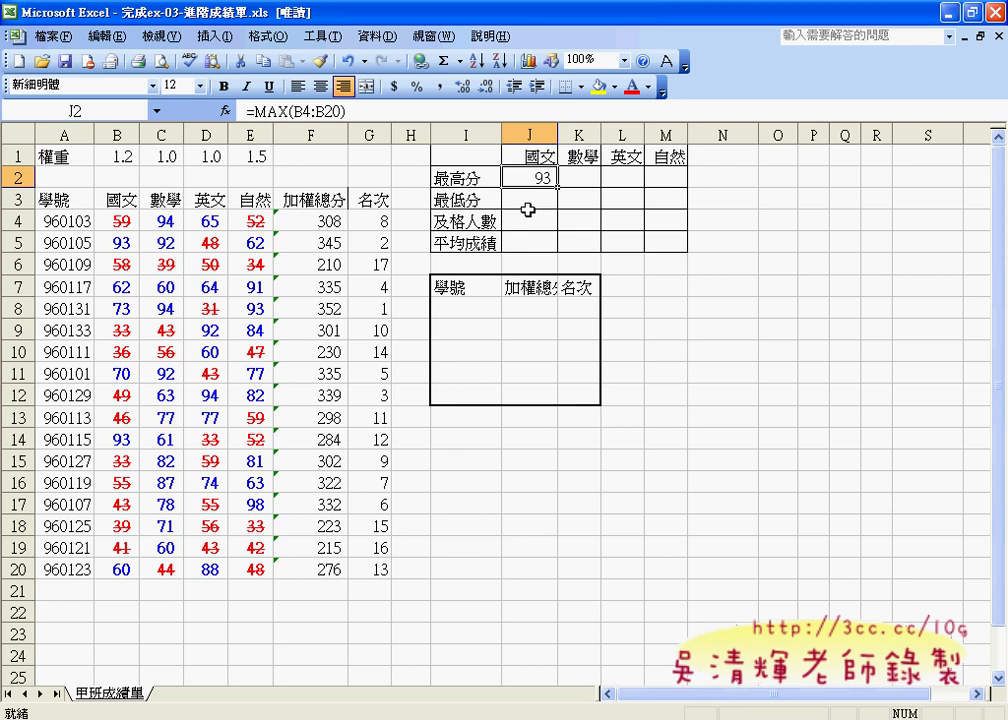
drag(557, 187, 678, 187)
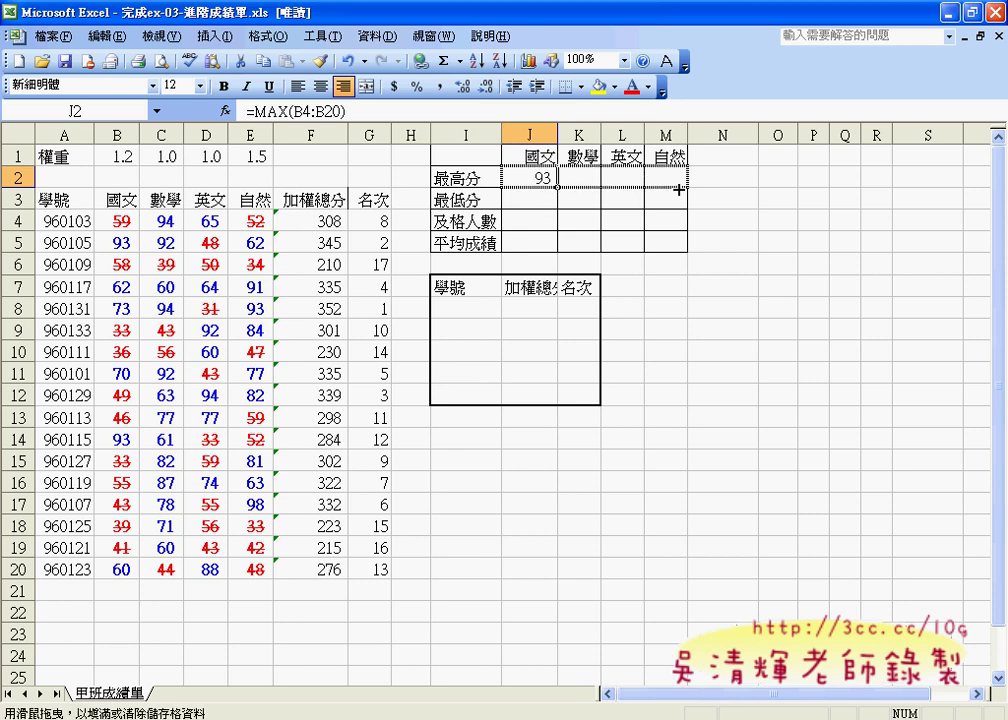
click(525, 199)
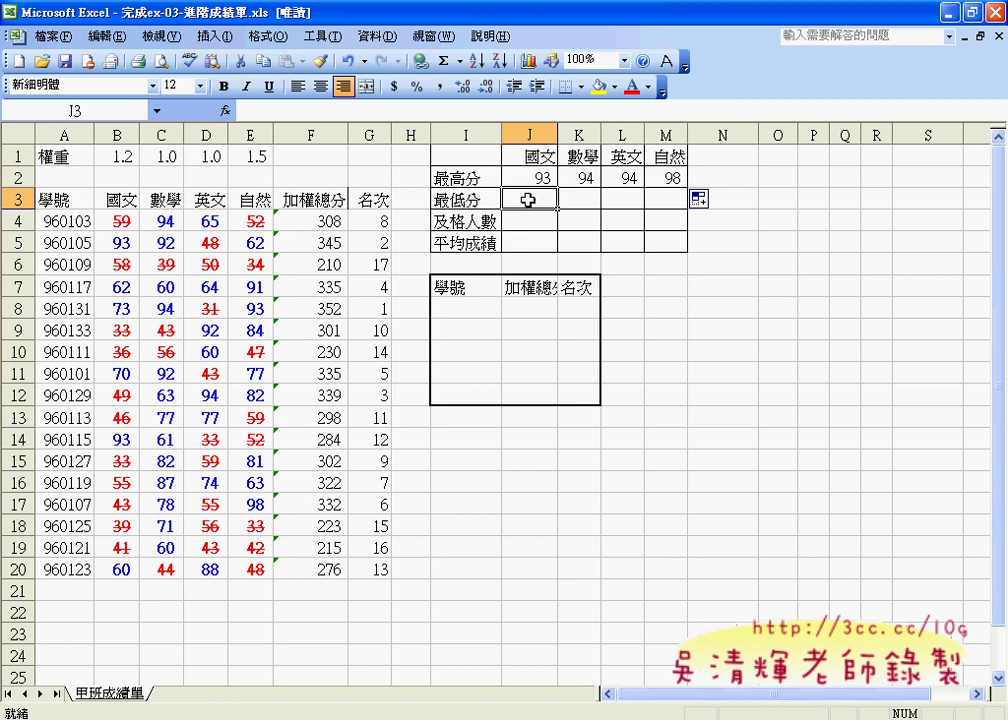
Step: Pick the SMALL function from the Insert Function list for J3
click(227, 112)
click(411, 328)
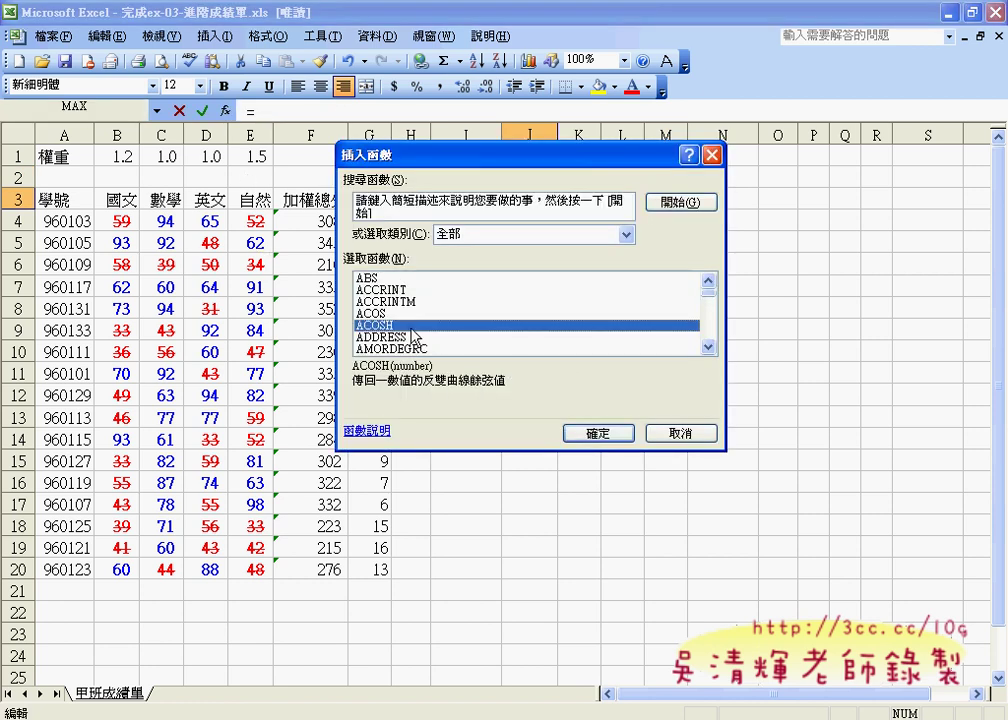
key(s)
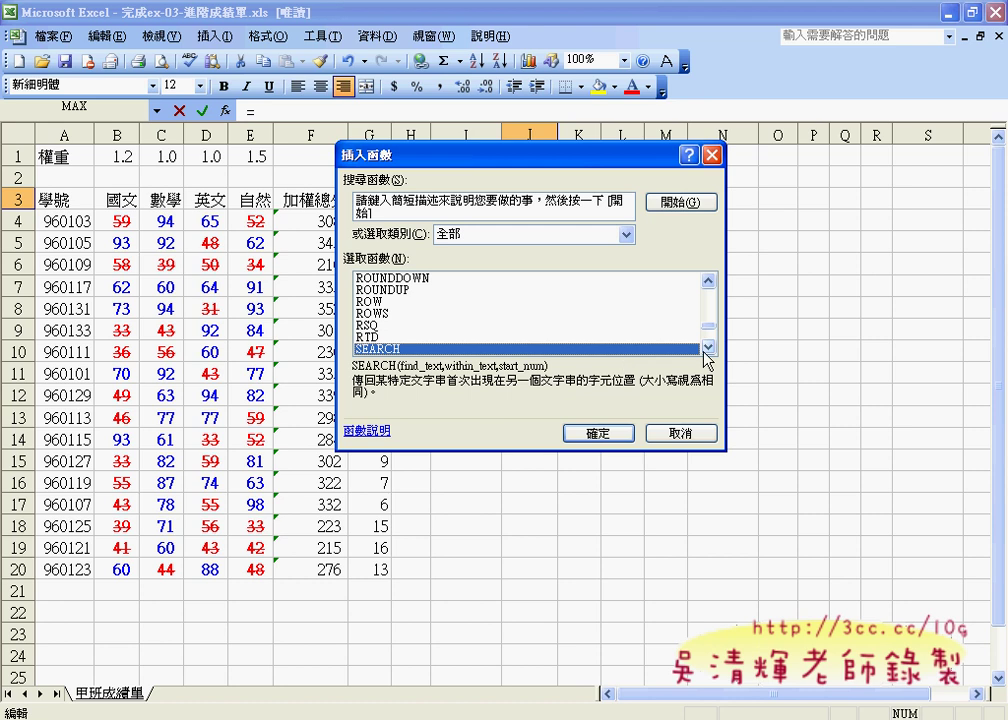
click(707, 347)
click(707, 347)
click(707, 347)
click(707, 347)
click(707, 347)
click(707, 347)
click(707, 347)
click(707, 347)
click(707, 347)
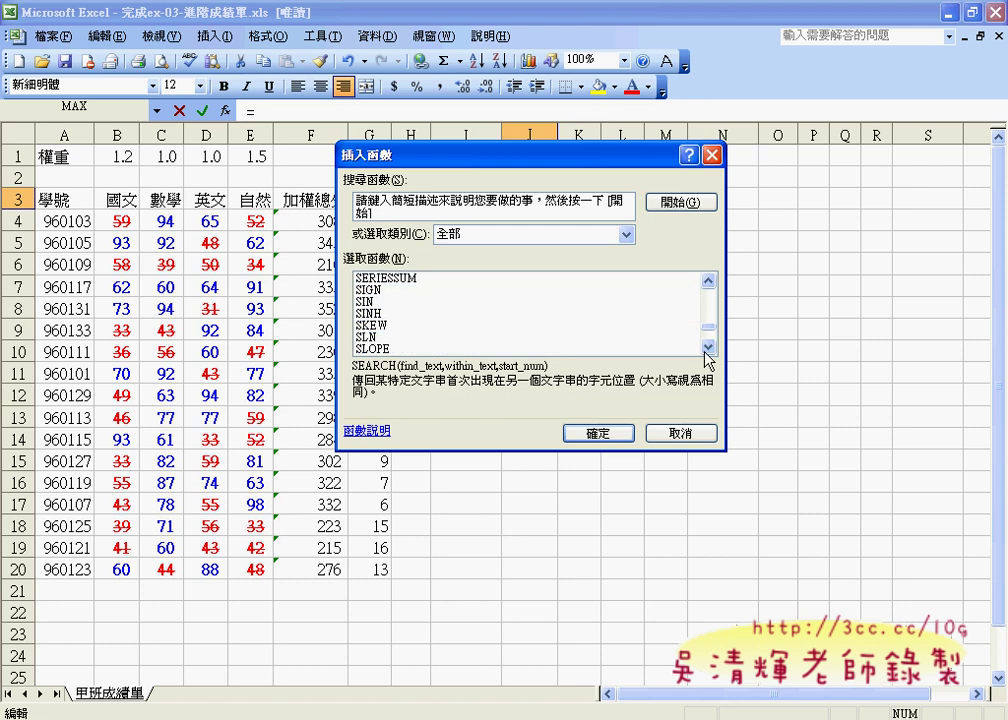
click(705, 351)
click(705, 351)
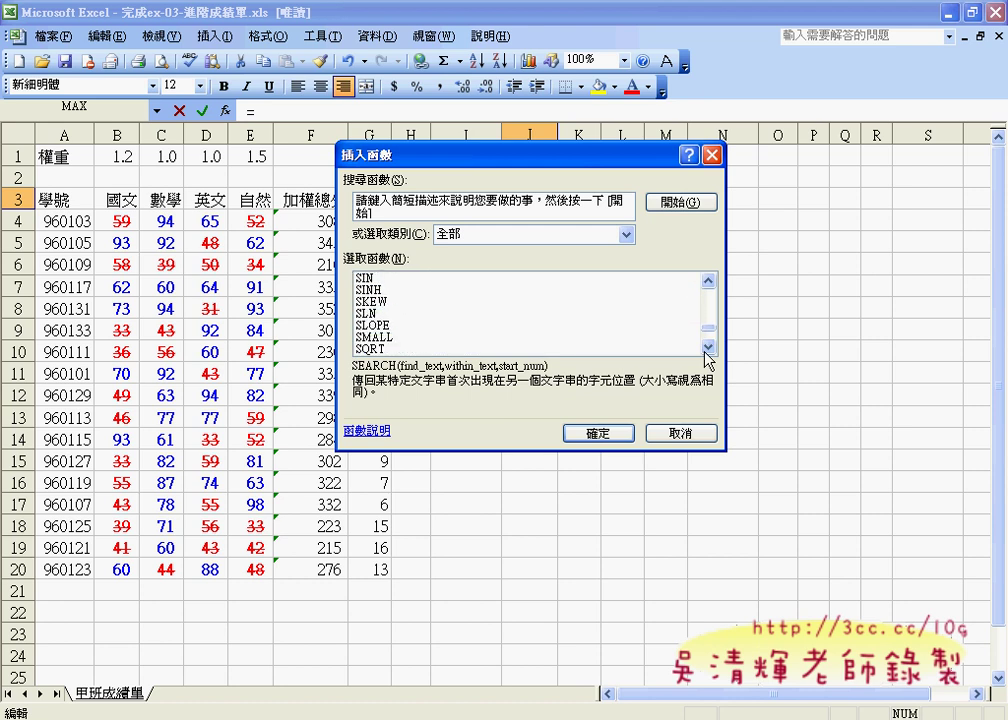
click(401, 338)
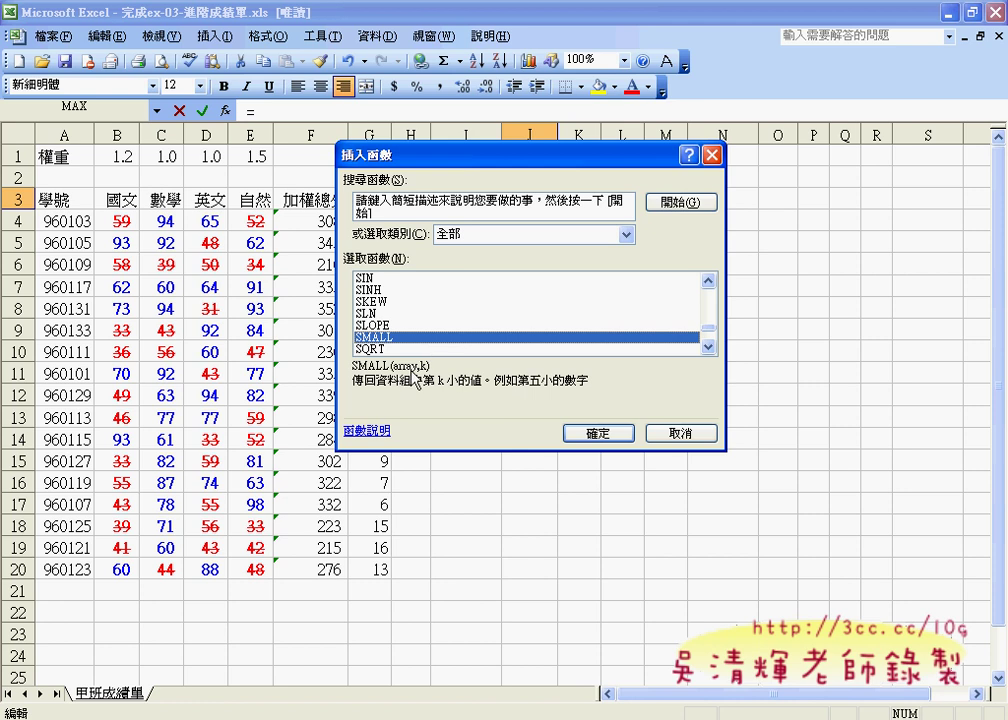
click(603, 434)
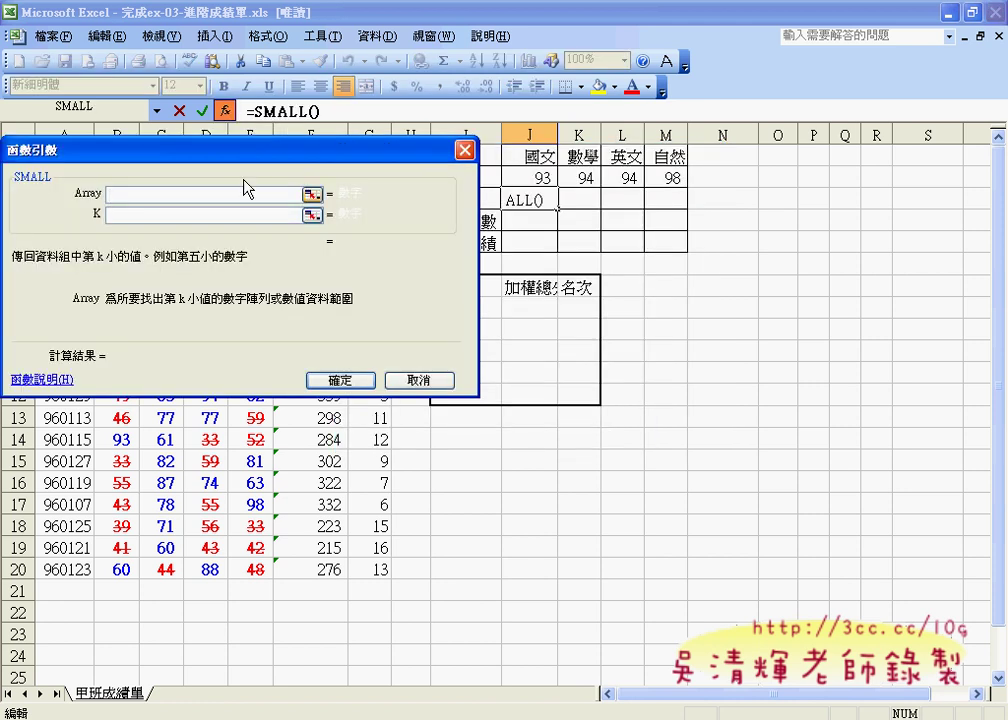
Step: Set SMALL's array to B4:B20 and k to 1, returning 33 in J3
drag(267, 157, 574, 226)
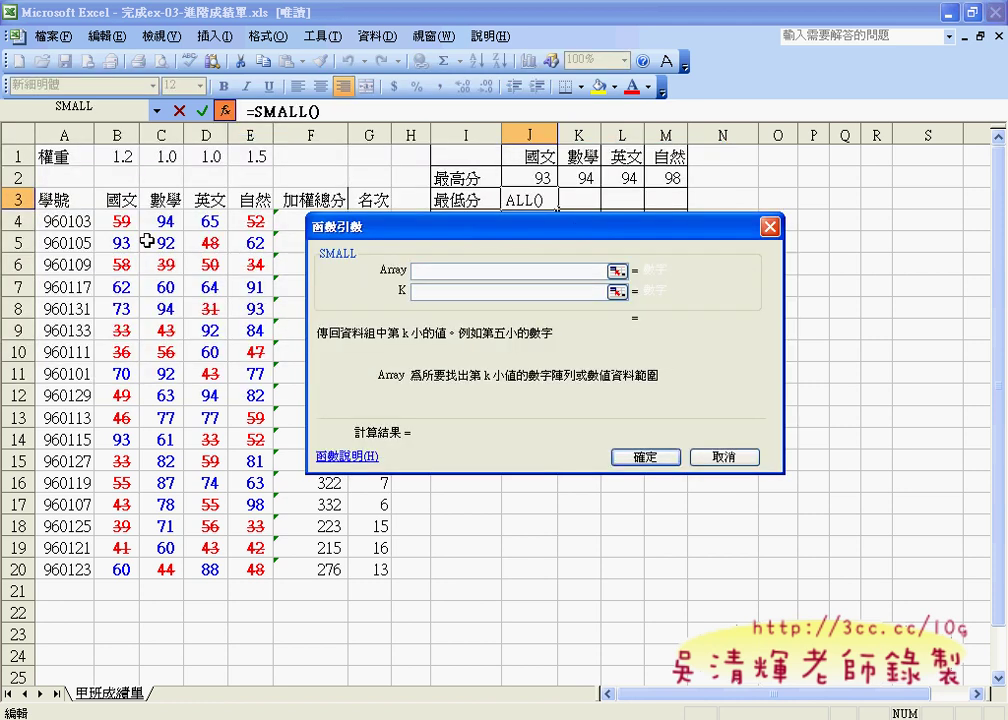
drag(117, 221, 112, 566)
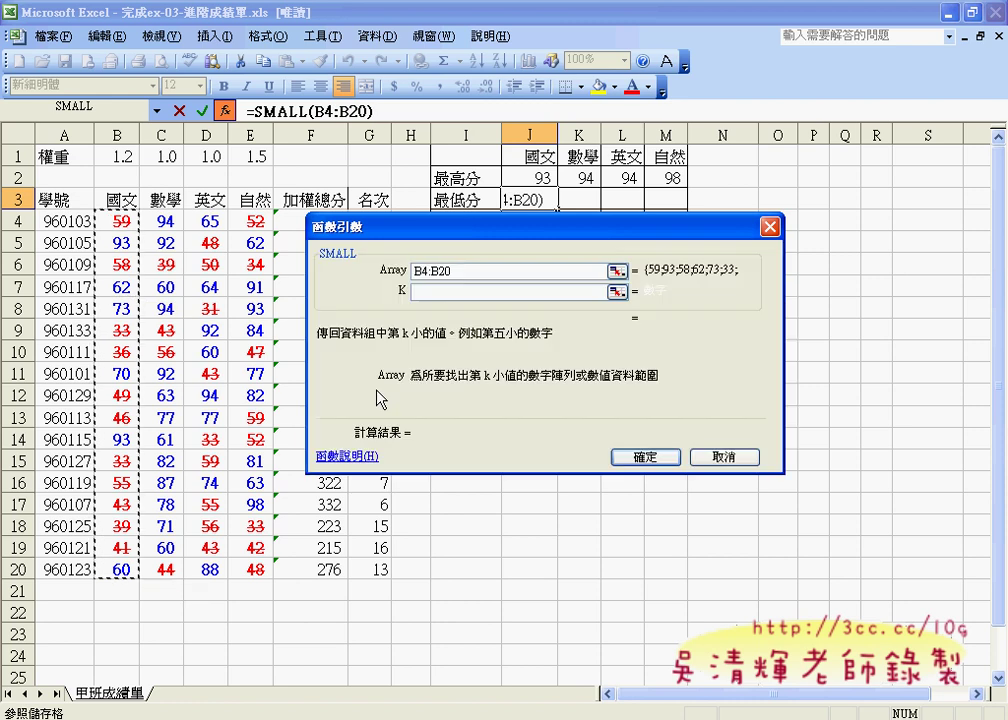
click(422, 293)
text(1)
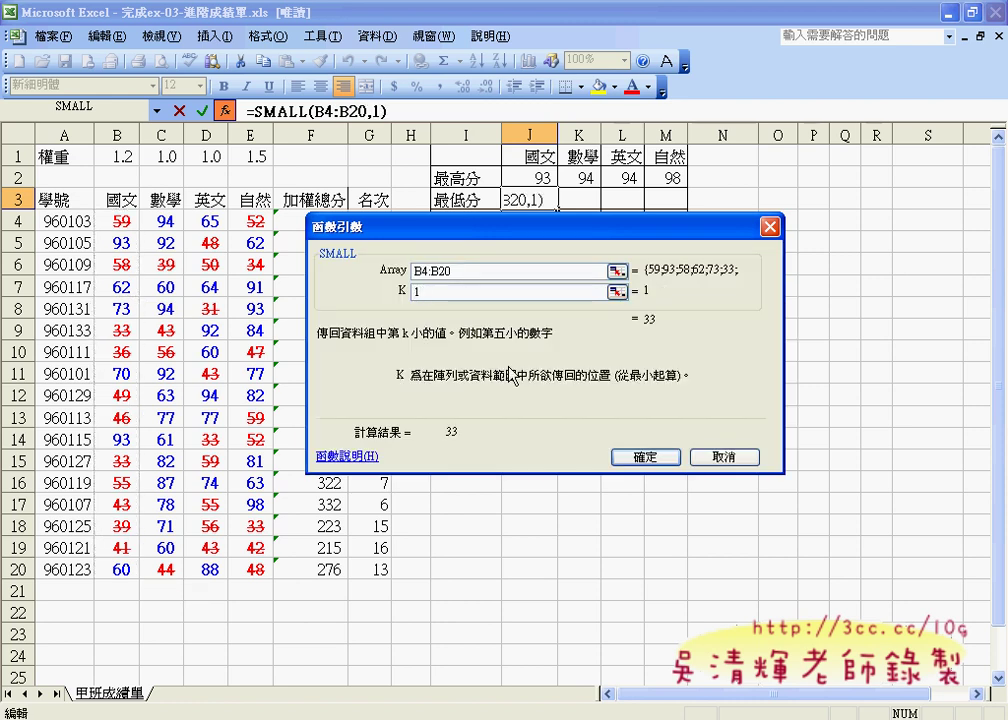
click(643, 461)
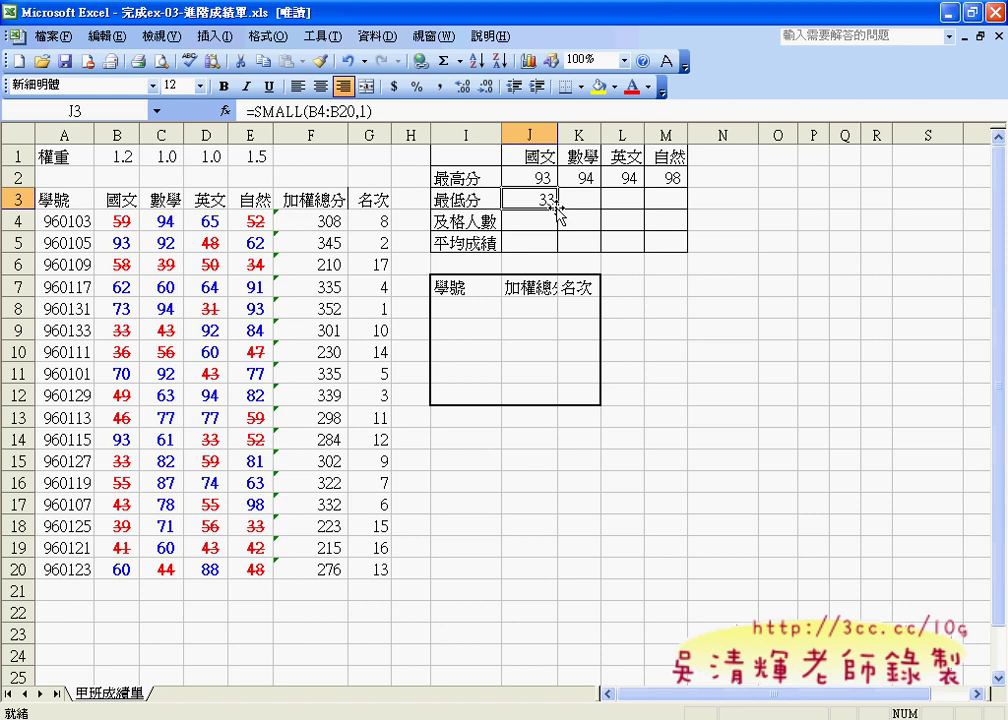
click(225, 110)
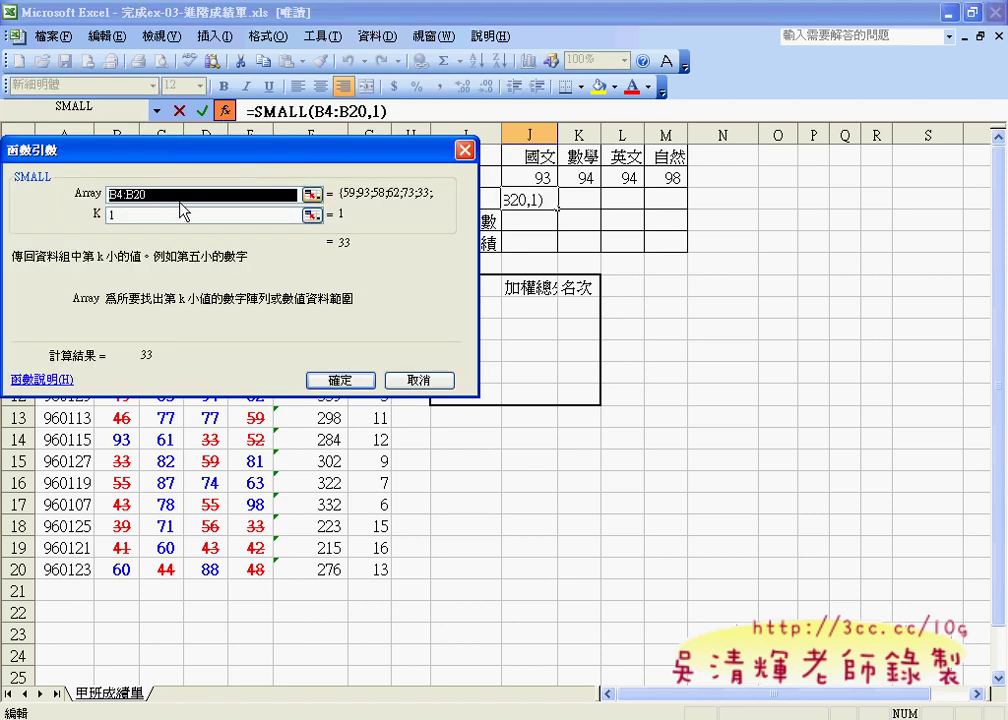
Step: Replace J3's SMALL formula with =MIN(B4:B20), still returning 33
click(420, 381)
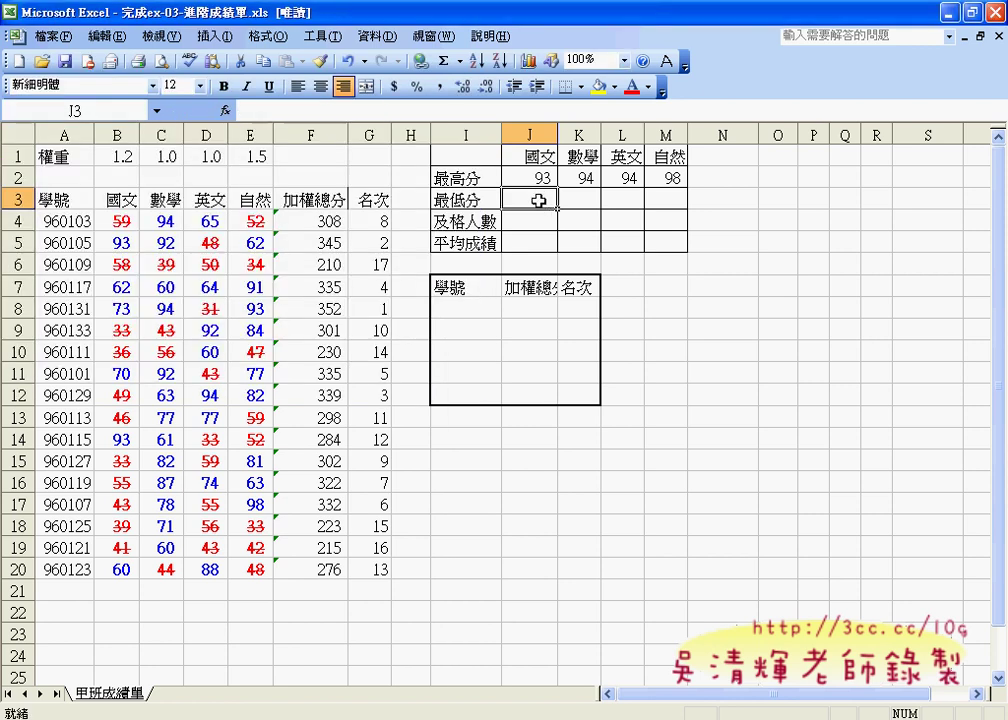
click(225, 110)
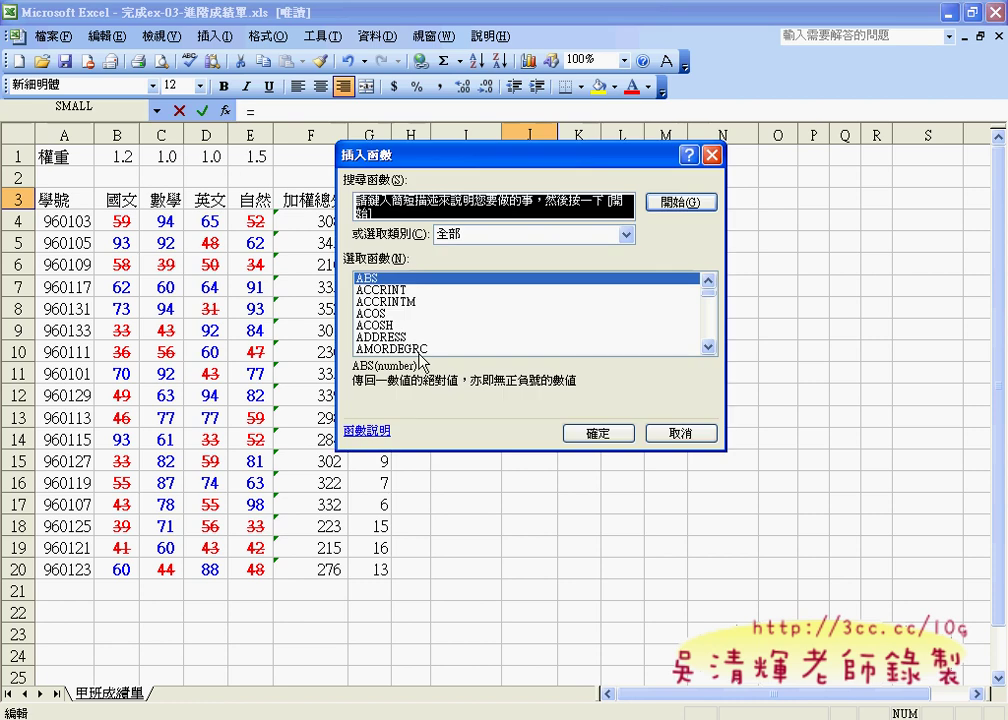
click(412, 326)
key(m)
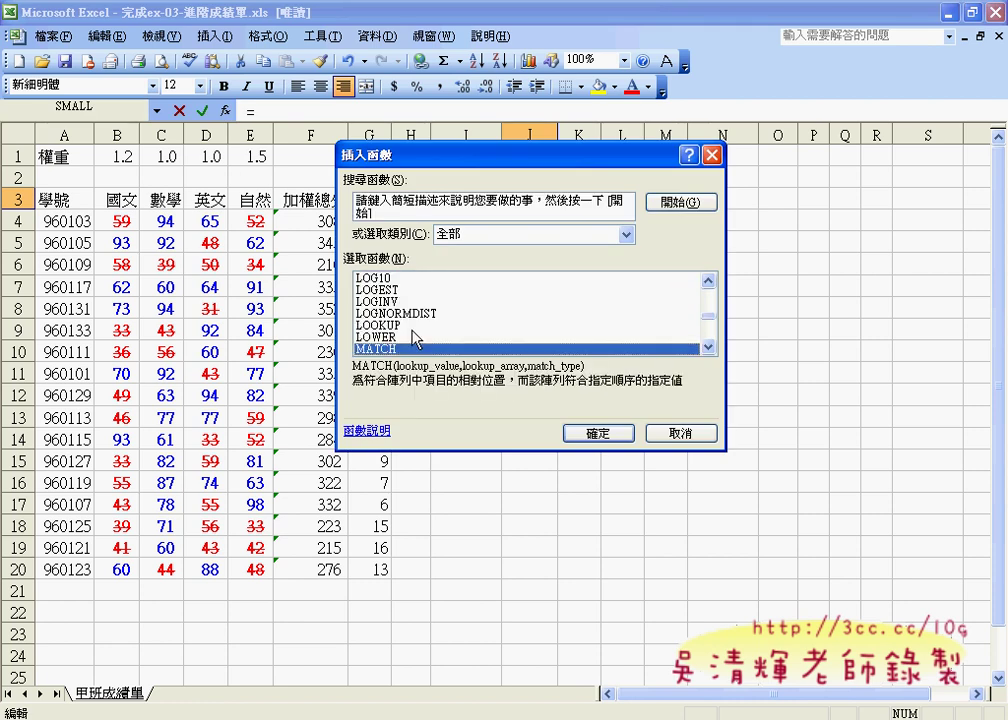
key(o)
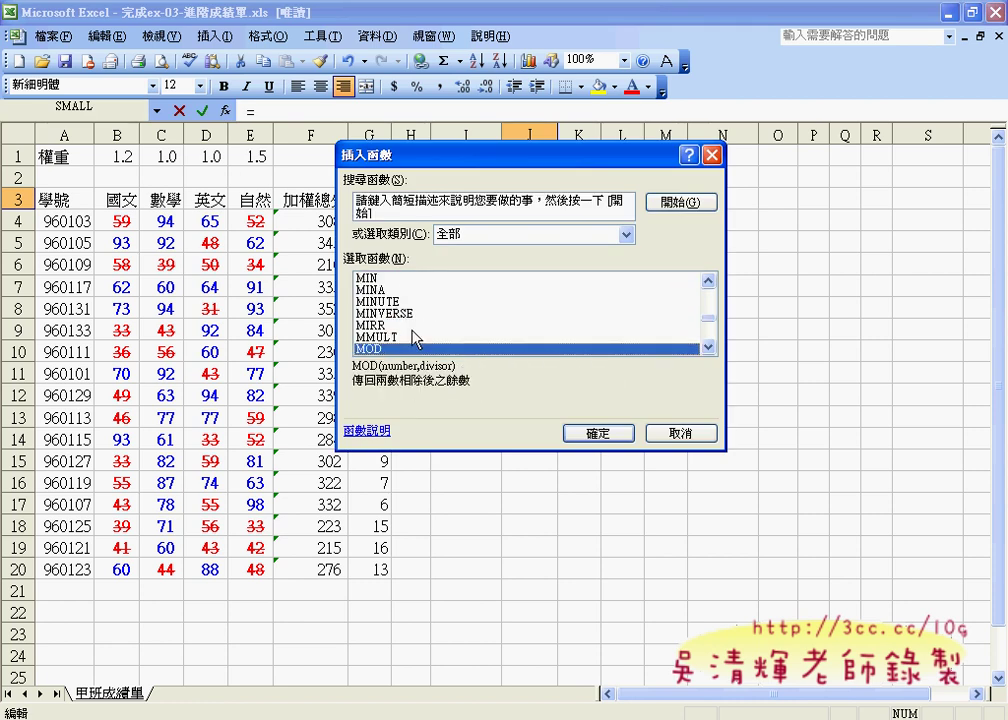
key(m)
key(i)
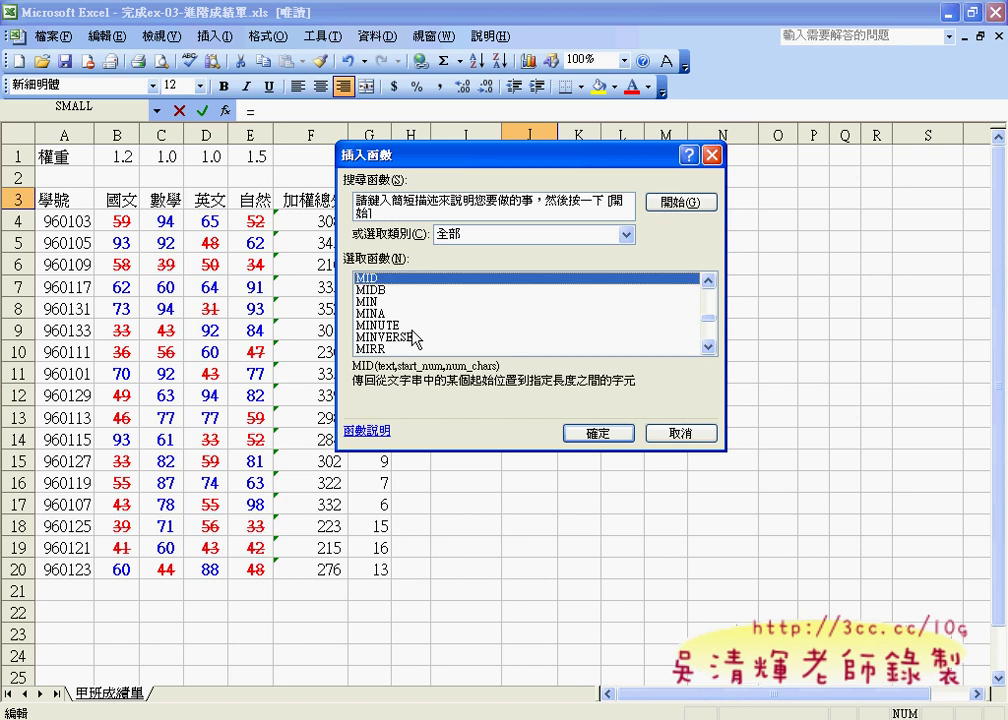
key(Down)
key(Down)
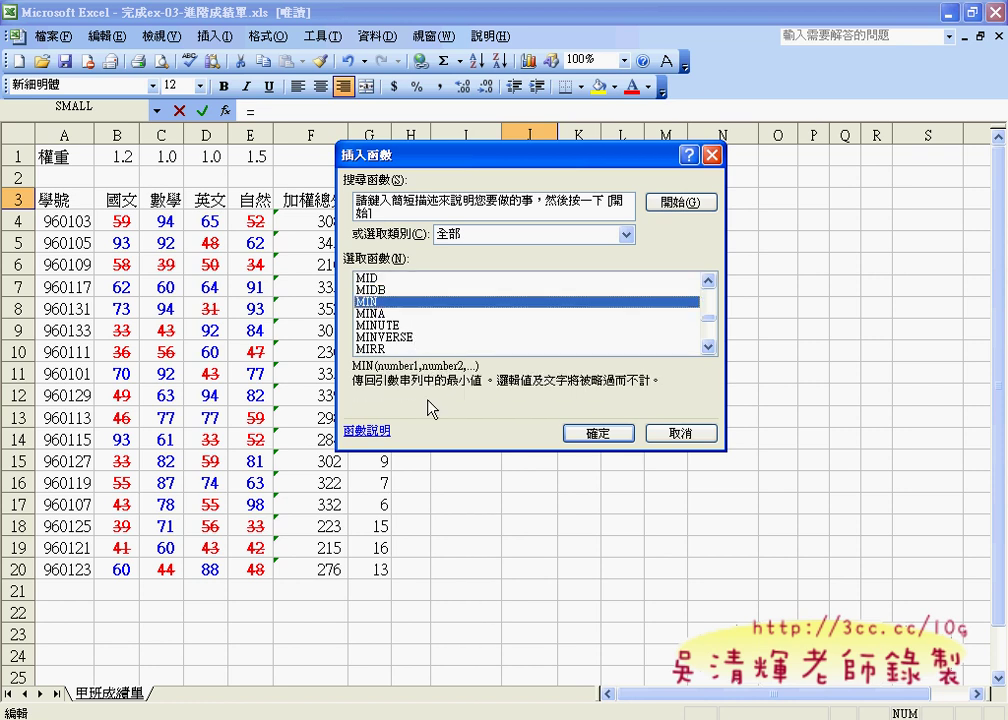
click(592, 437)
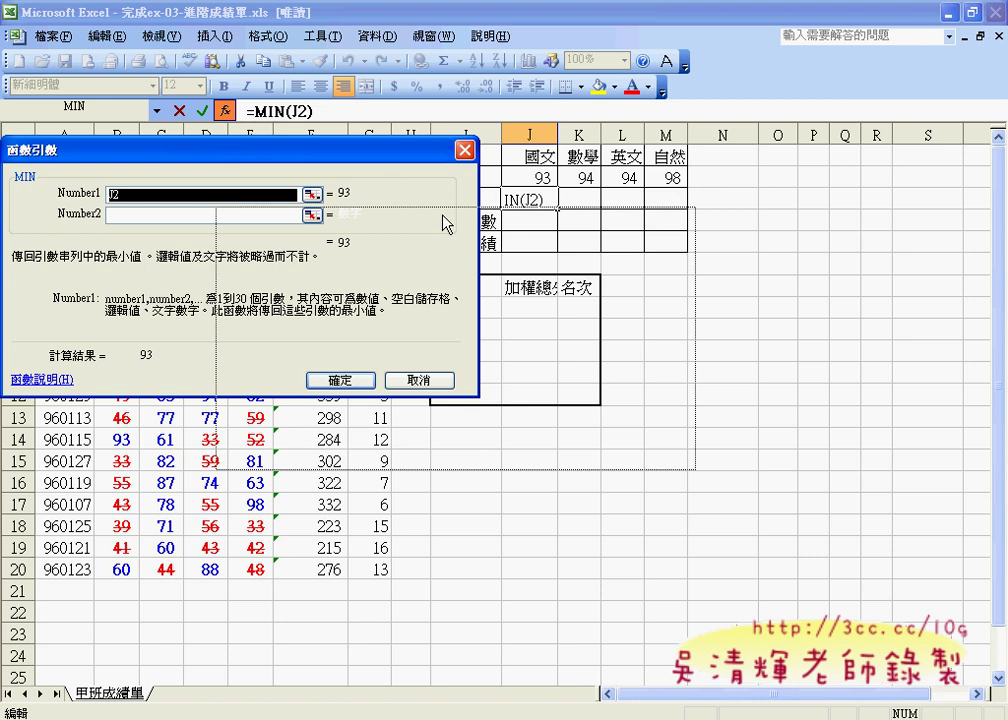
drag(229, 152, 455, 240)
drag(120, 194, 115, 567)
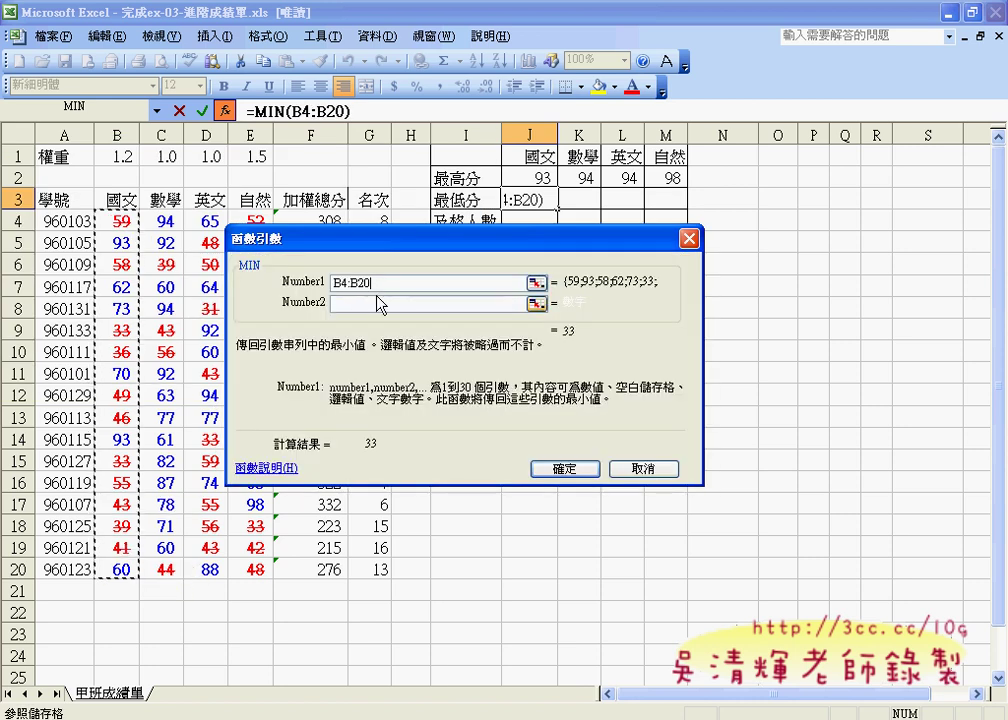
click(563, 468)
Step: Copy J3's MIN formula across to M3, showing 33, 39, 31 and 33
drag(553, 213, 680, 209)
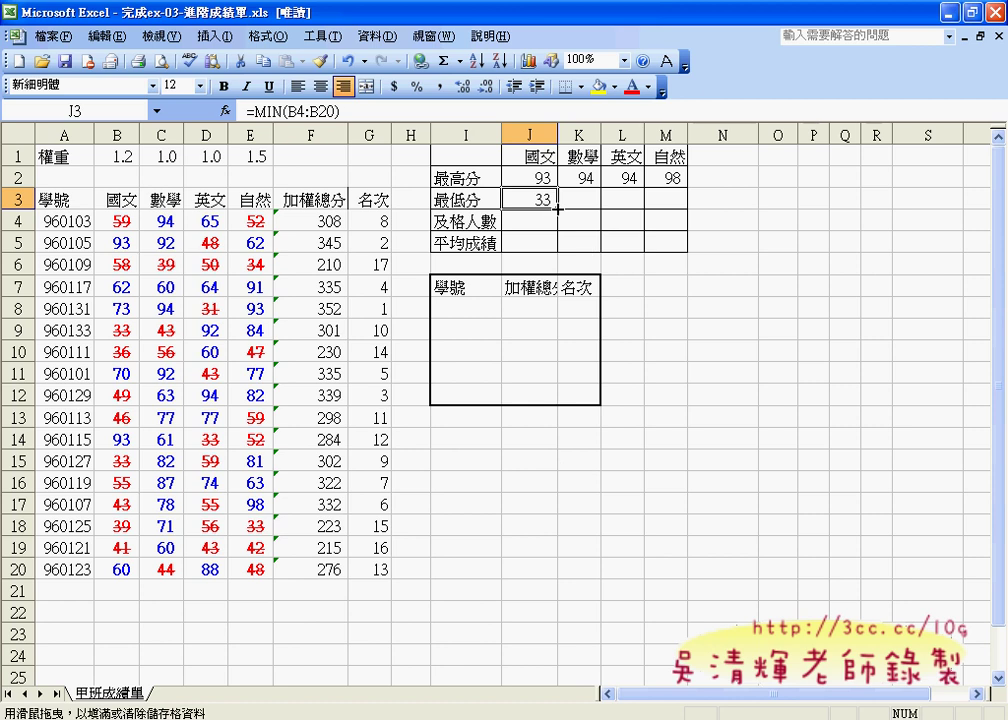
click(536, 226)
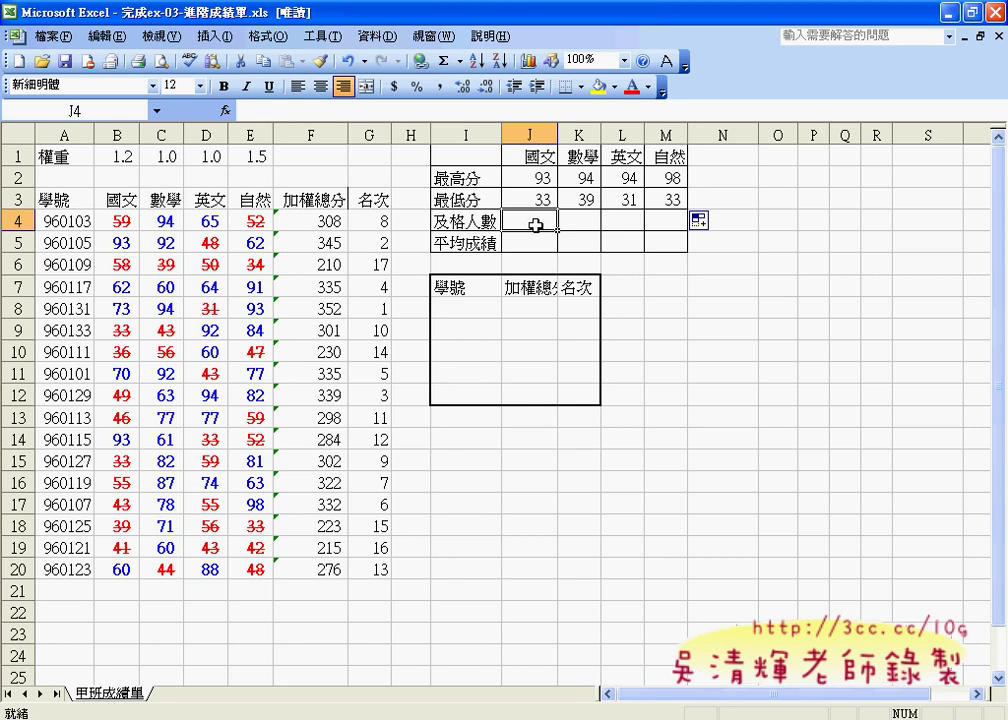
Step: Browse the Insert Function list for J4 down through the C functions toward COUNTIF
click(227, 110)
click(400, 301)
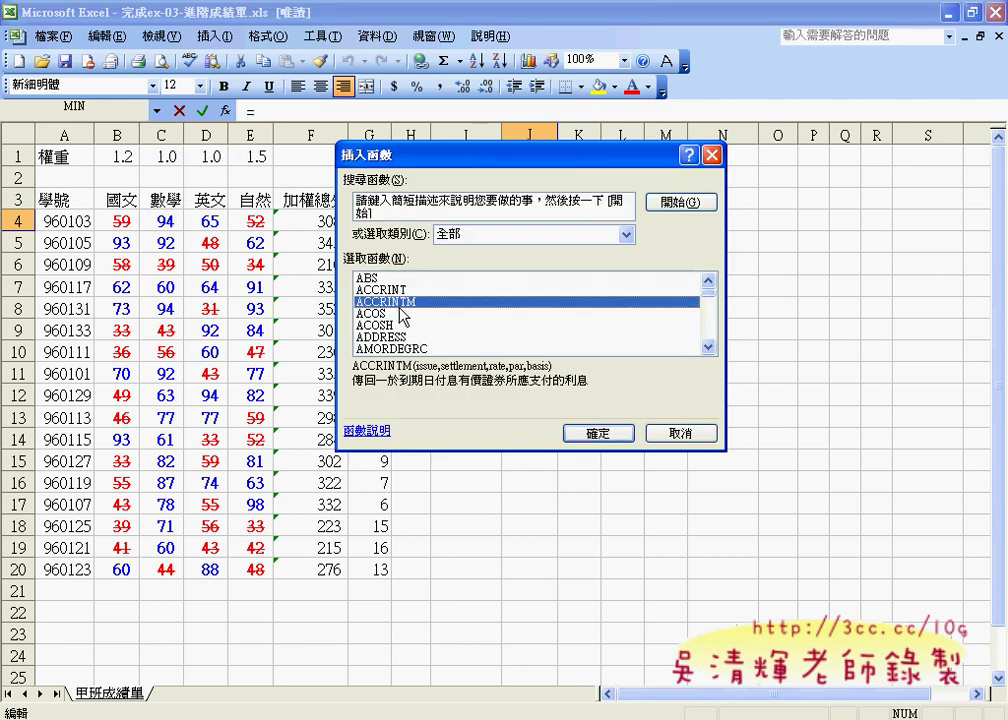
key(c)
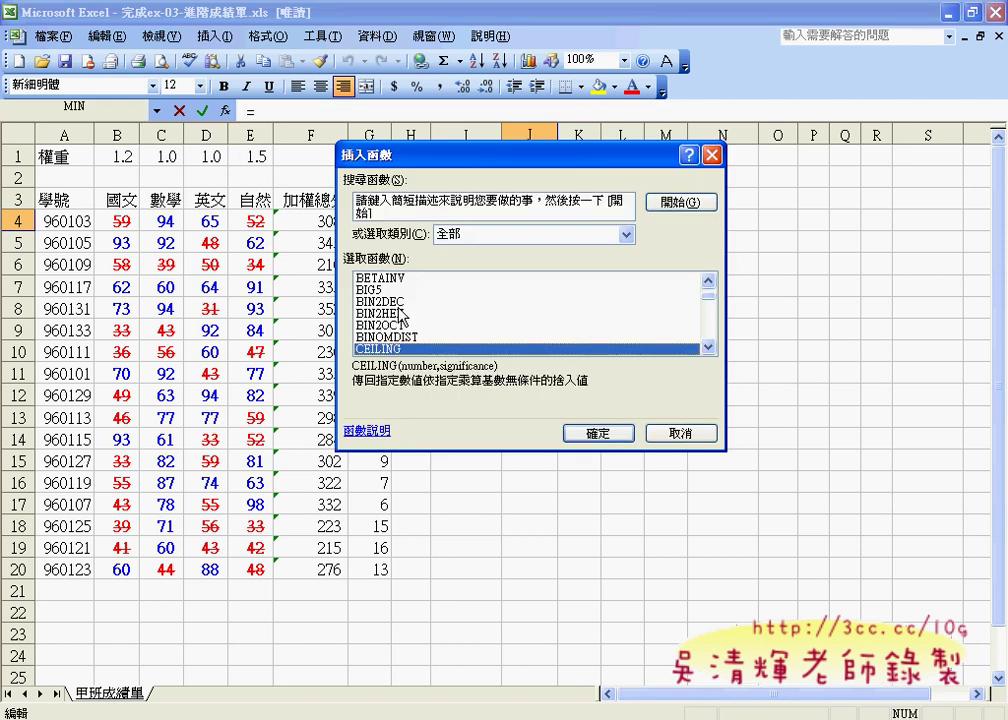
key(Down)
key(Down)
key(Down)
key(Down)
key(Down)
key(Down)
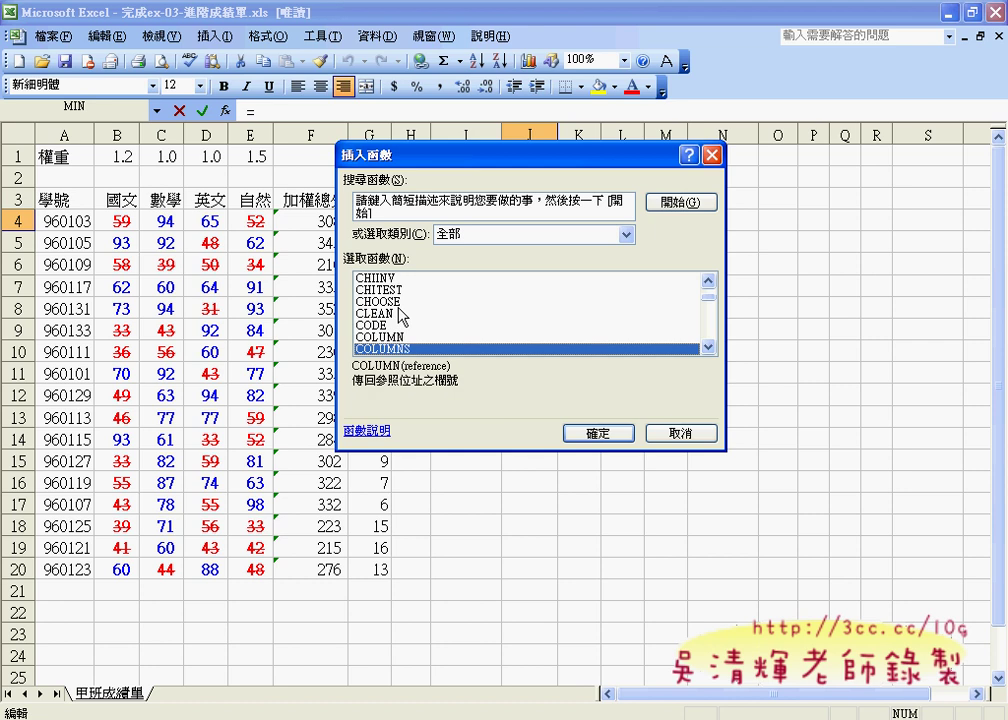
key(Down)
key(Down)
key(Down)
key(Down)
key(Down)
key(Down)
key(Down)
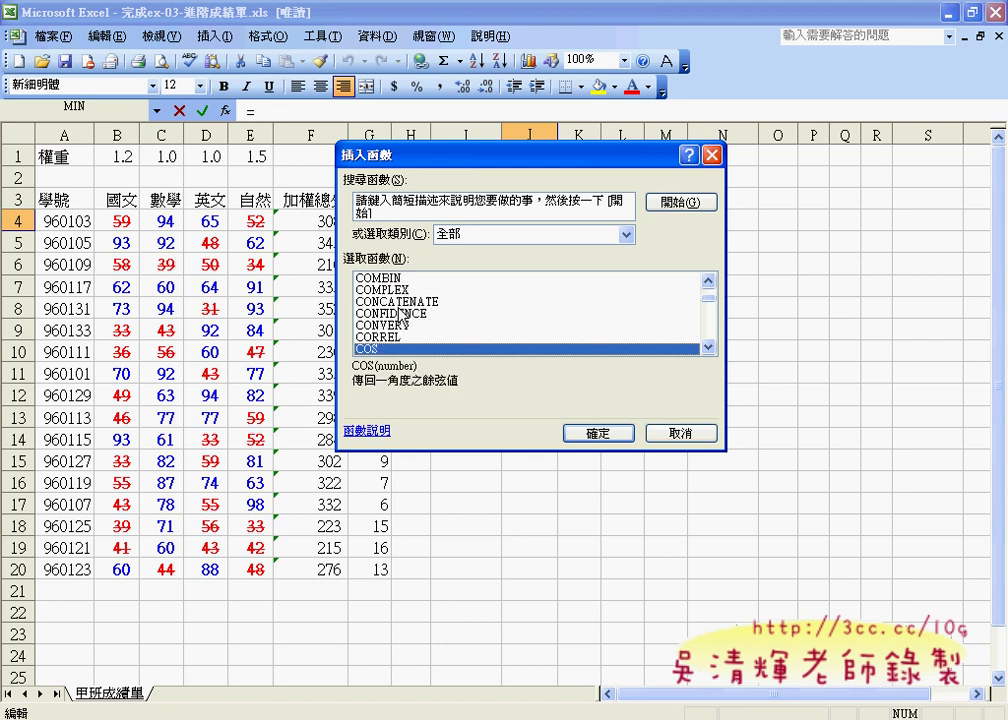
key(Down)
key(Down)
key(Down)
key(Down)
key(Down)
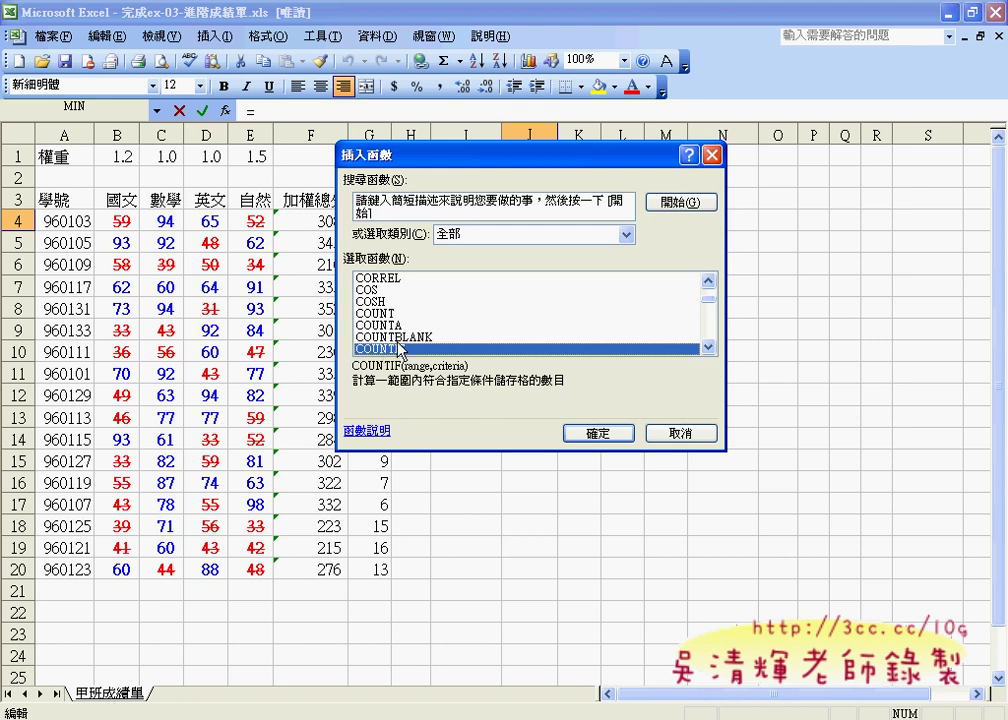
Step: Enter COUNTIF(B4:B20,">=60") in J4 and copy it to M4, giving 6, 13, 8, 9
click(598, 433)
drag(231, 145, 541, 210)
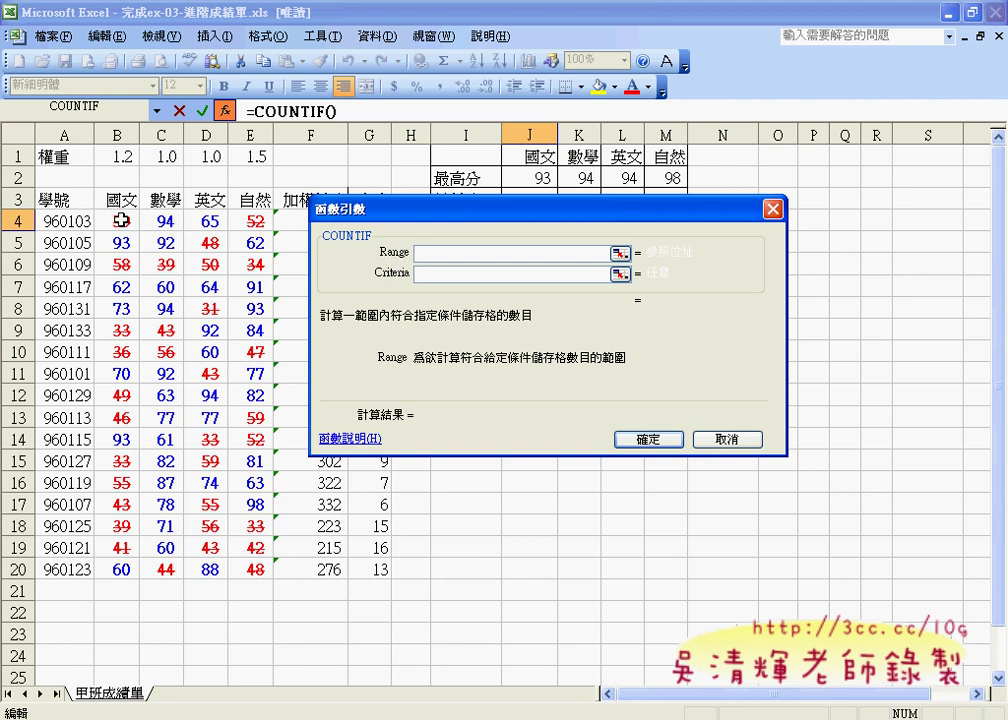
drag(390, 203, 407, 347)
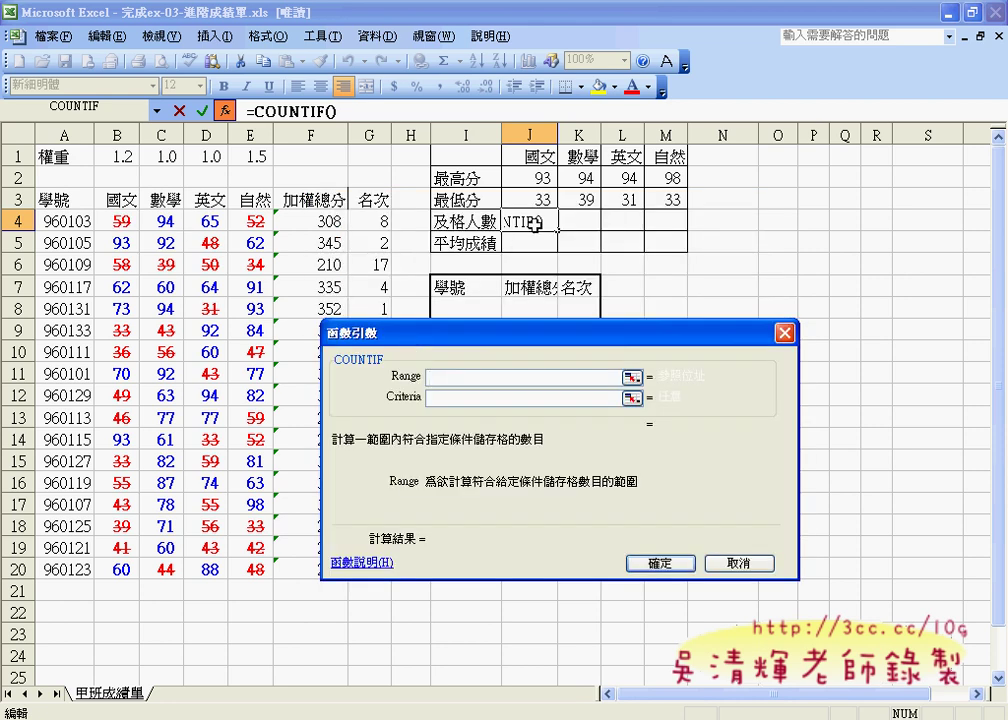
drag(117, 218, 117, 569)
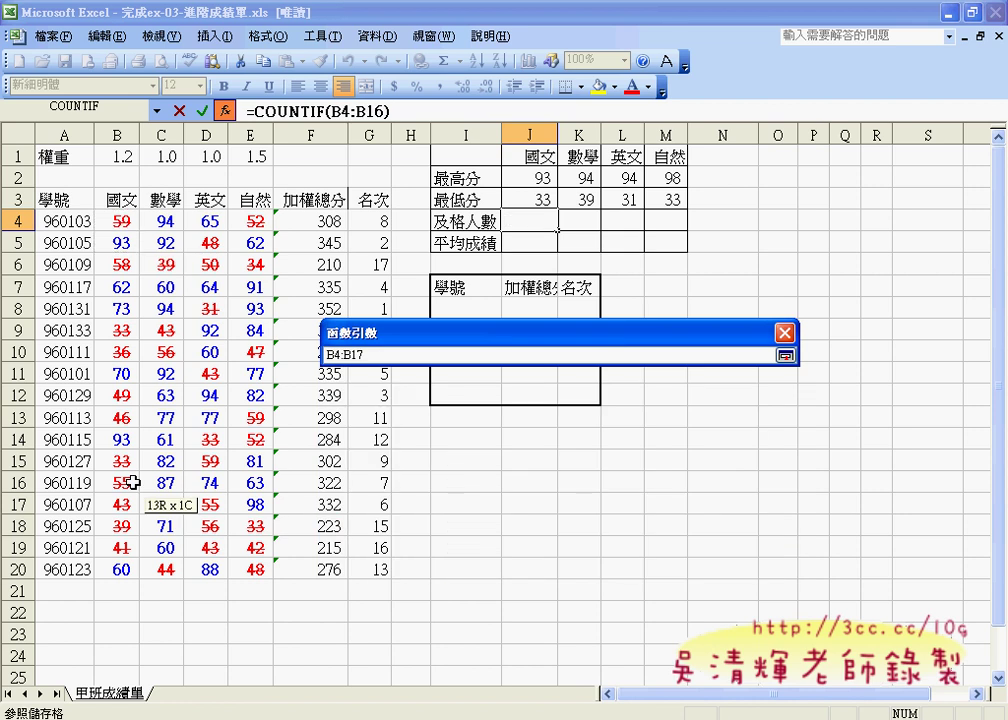
click(580, 397)
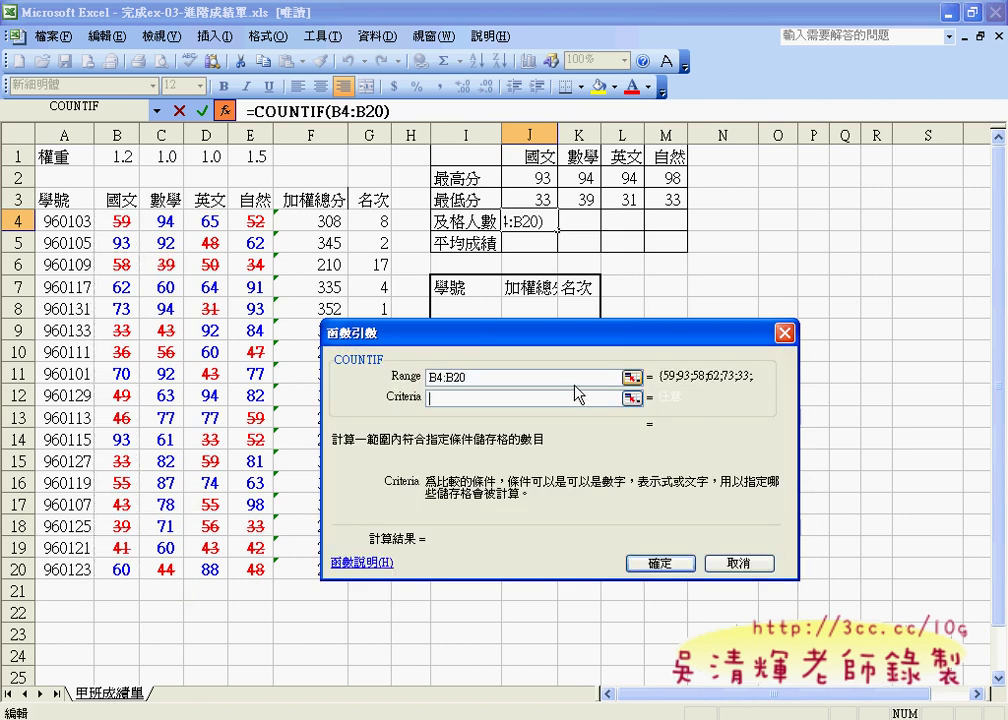
text(>)
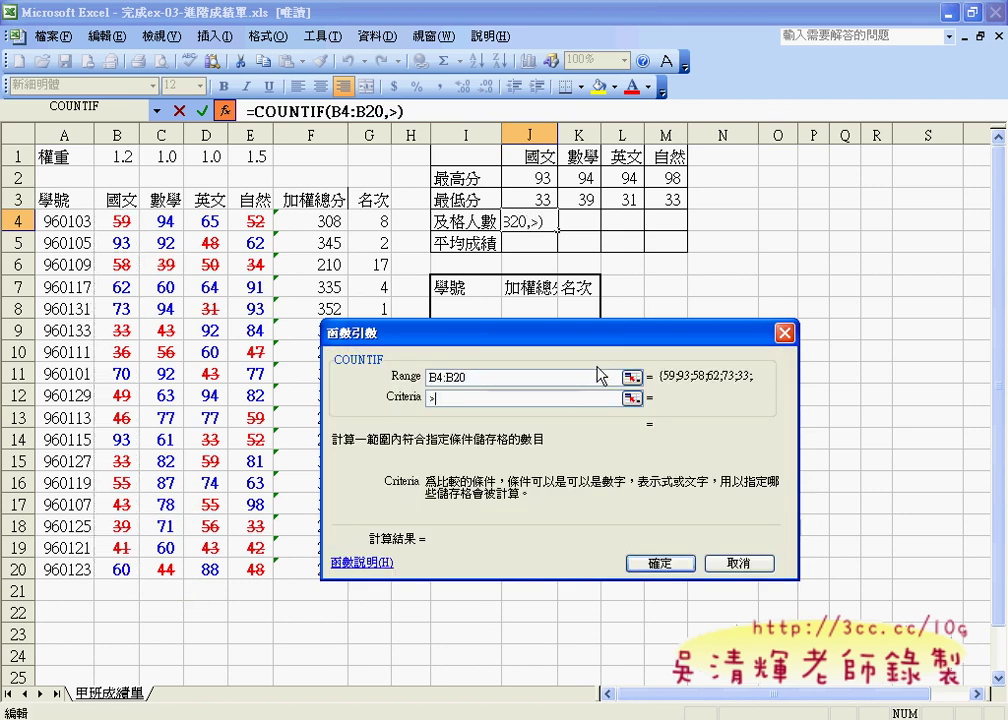
text(=60)
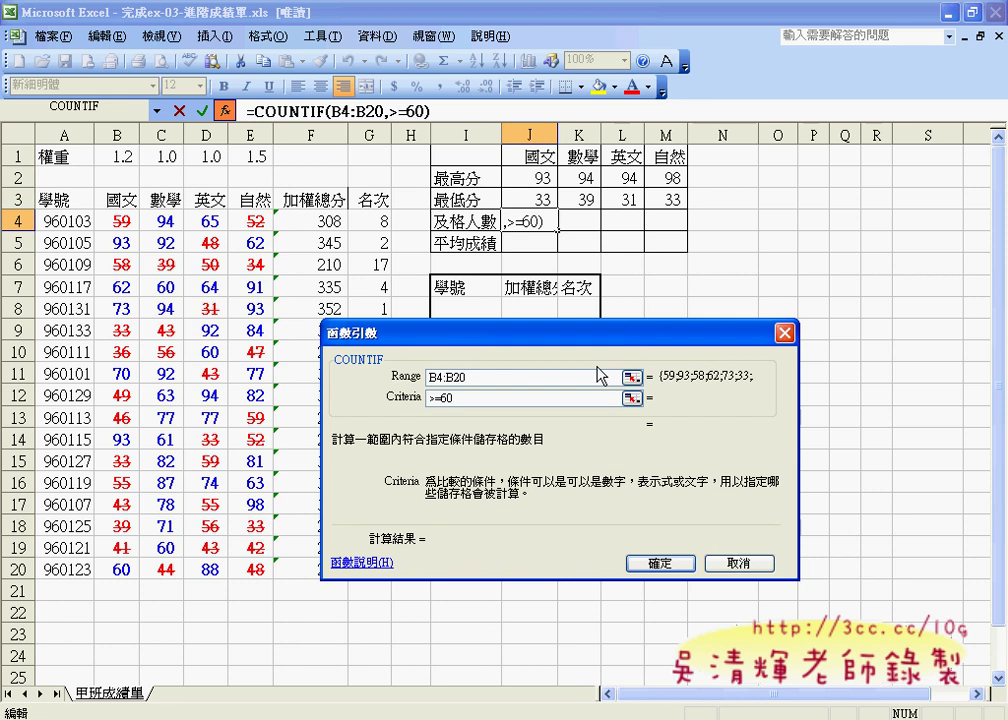
key(ctrl+space)
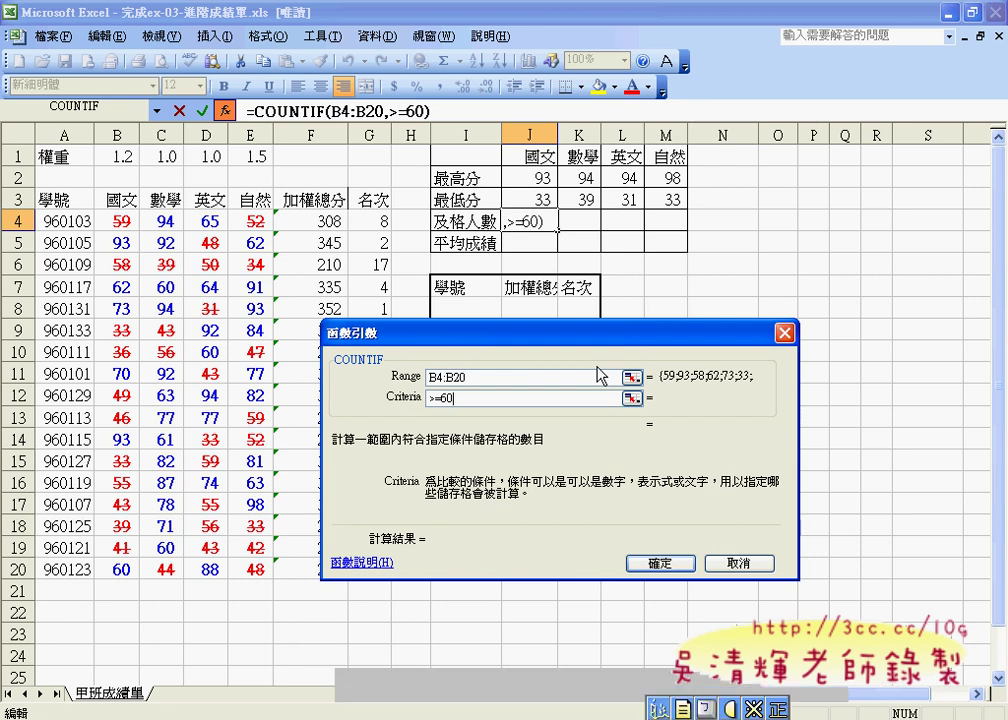
mouse_move(427, 383)
mouse_down()
mouse_move(462, 383)
mouse_move(462, 406)
mouse_up()
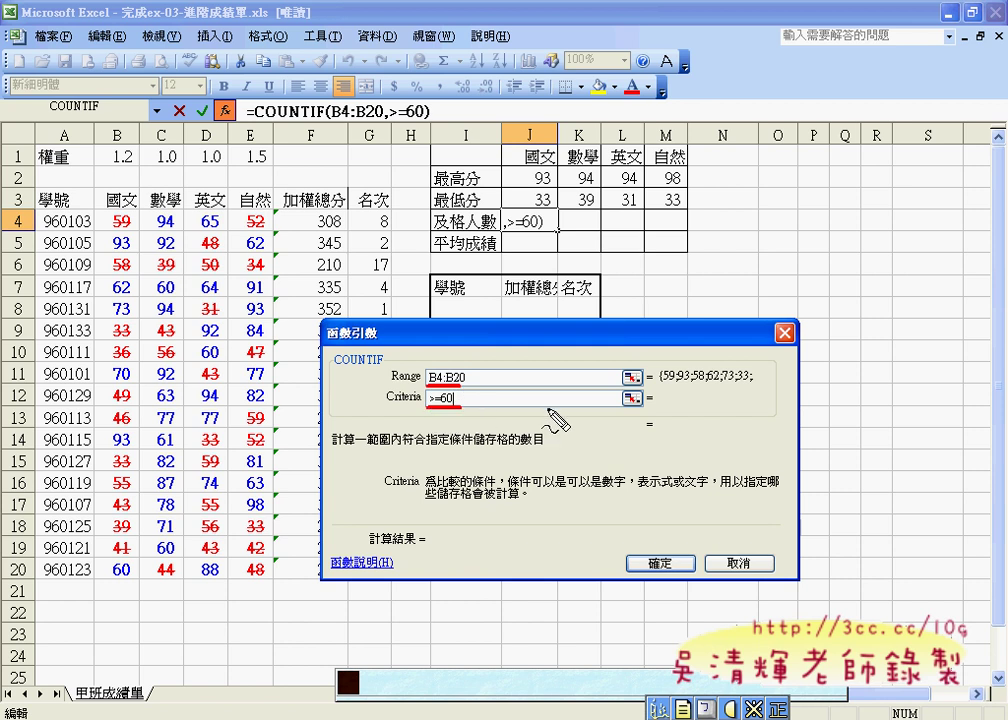
key(Escape)
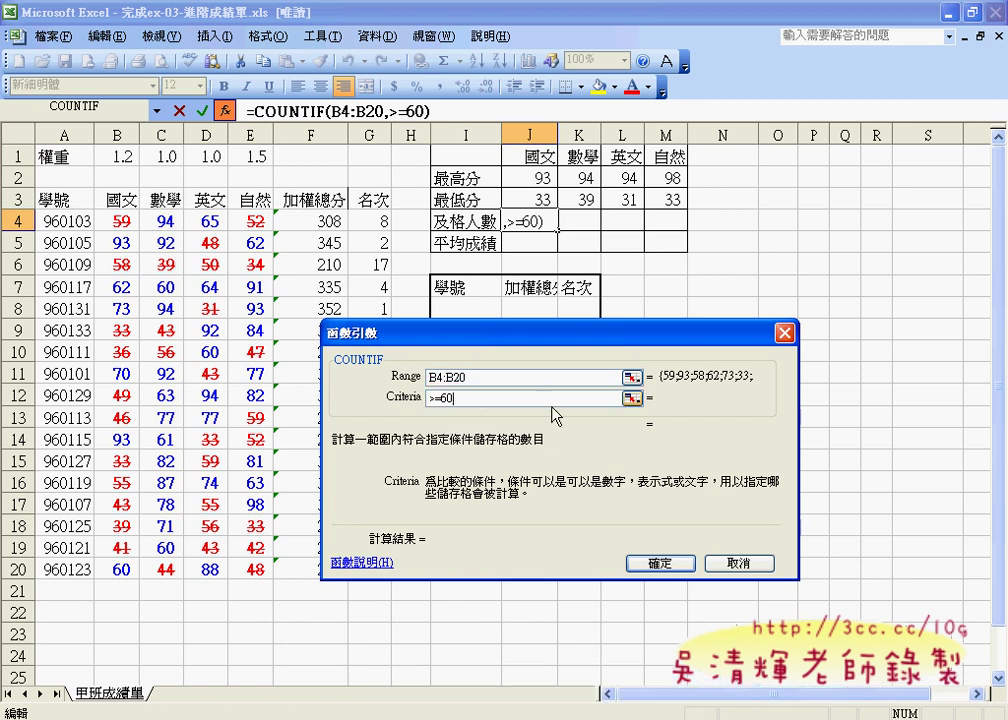
click(662, 563)
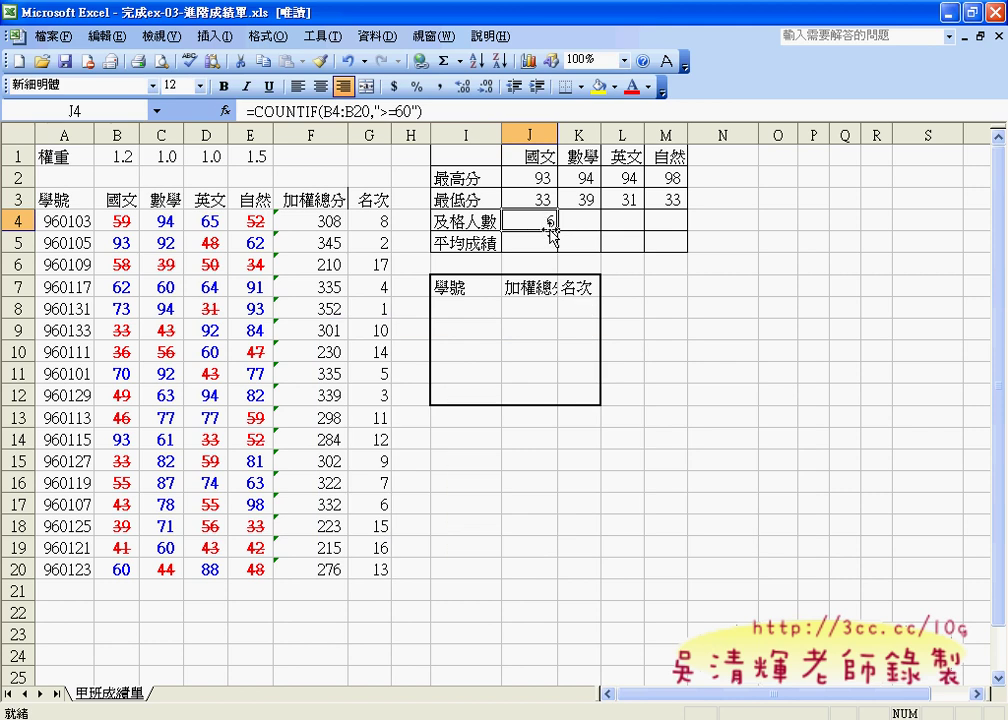
drag(556, 231, 680, 232)
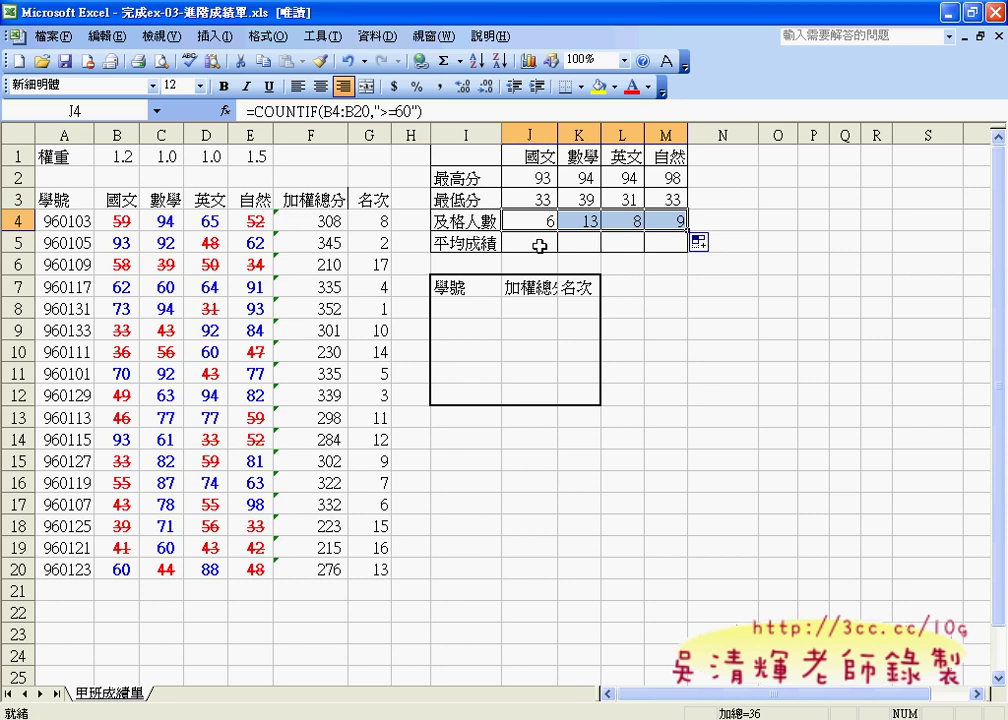
click(539, 245)
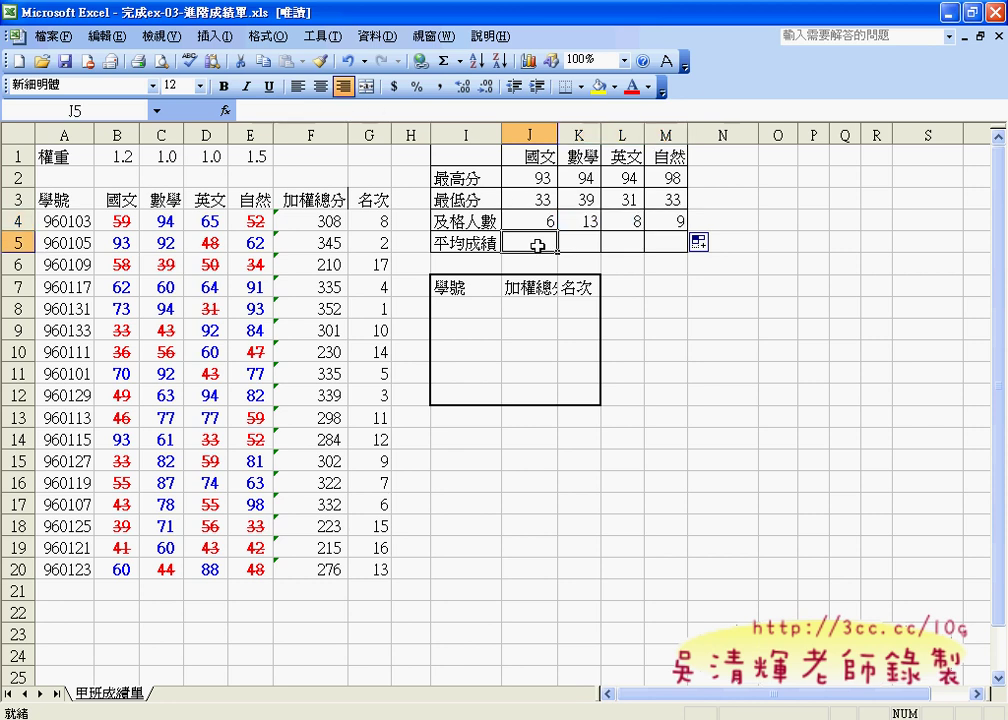
Step: Put =AVERAGE(B4:B20) in J5 via AutoSum and copy it to M5: 55, 70, 61, 65
click(459, 60)
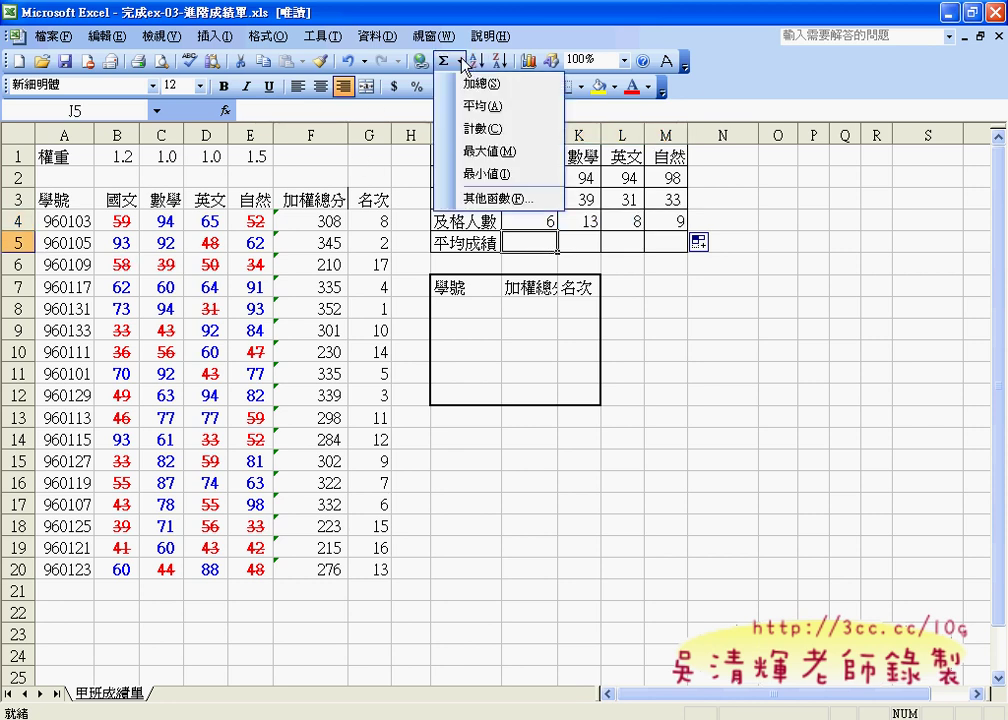
click(470, 108)
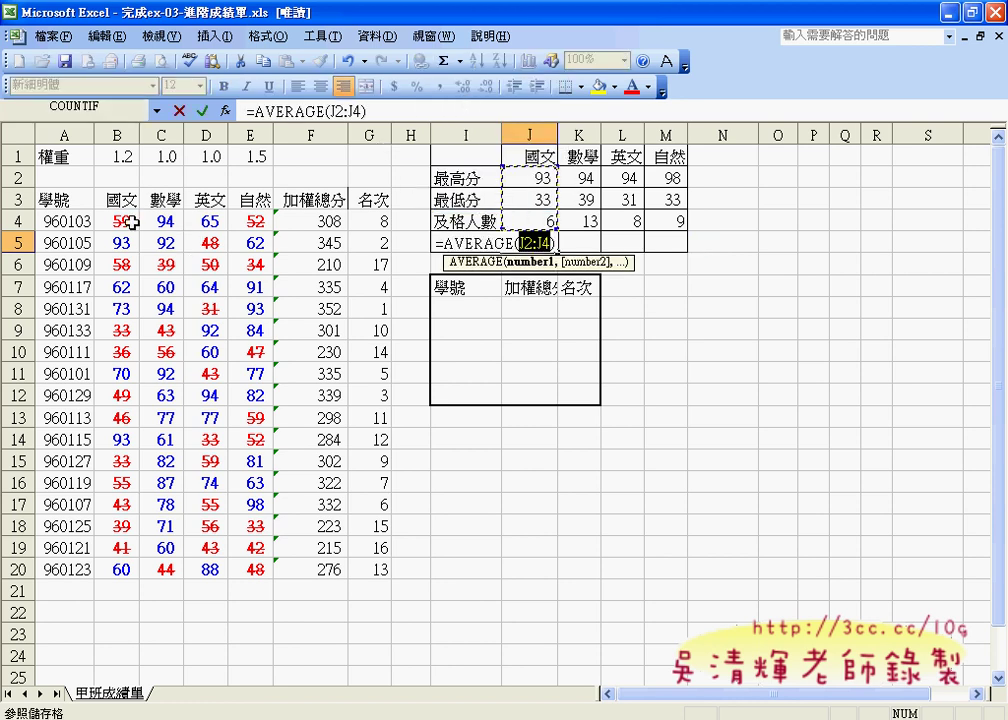
drag(131, 222, 115, 570)
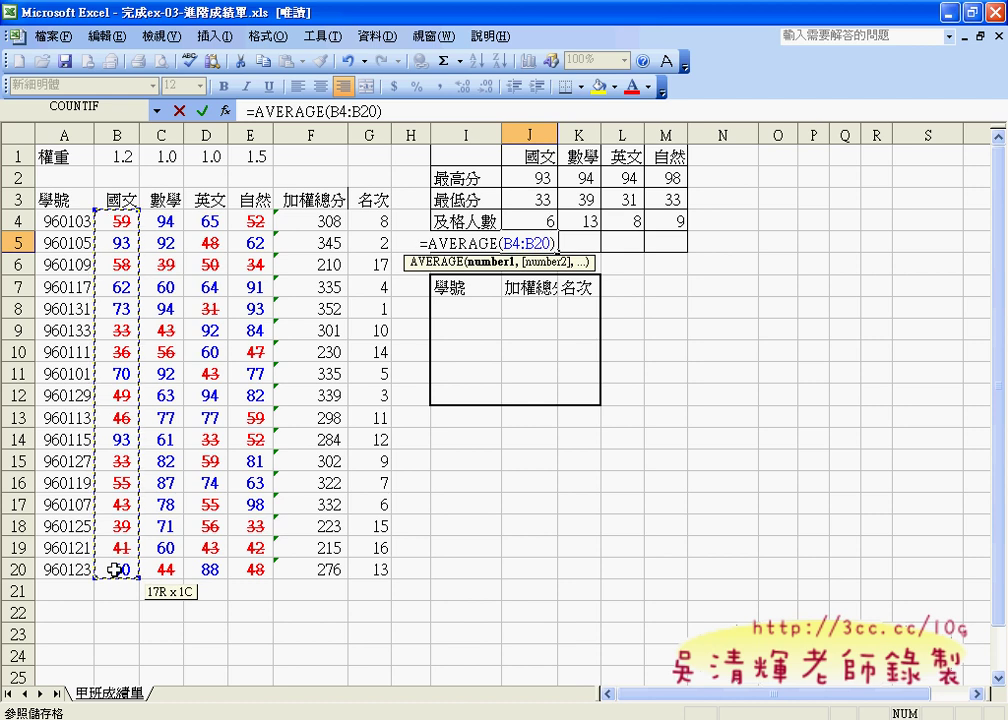
click(202, 110)
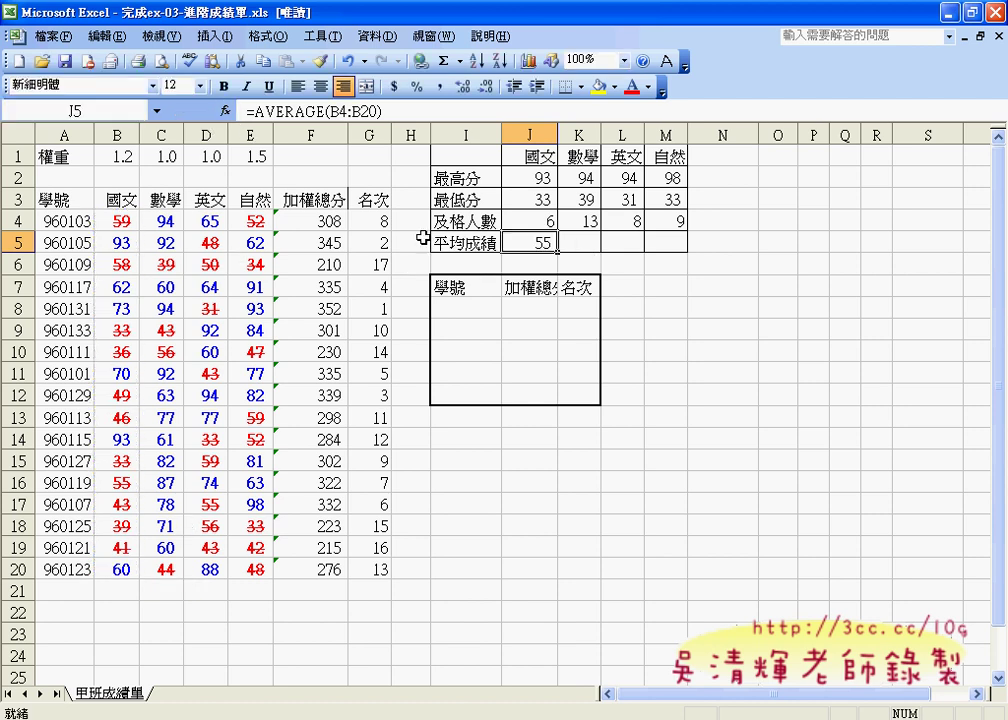
drag(557, 251, 680, 252)
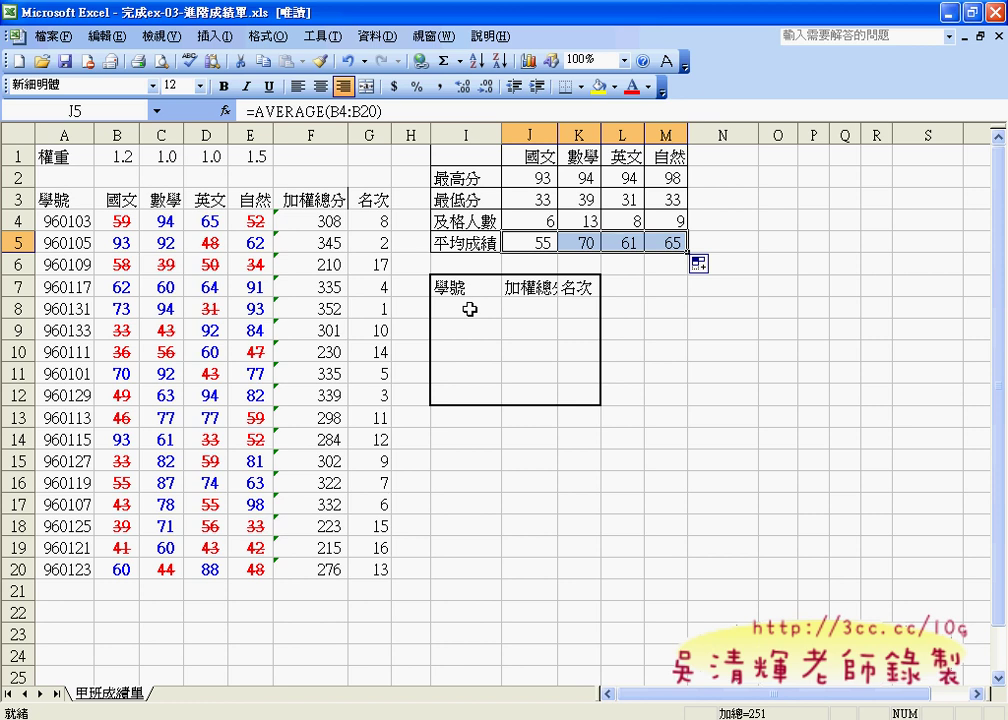
drag(469, 309, 561, 384)
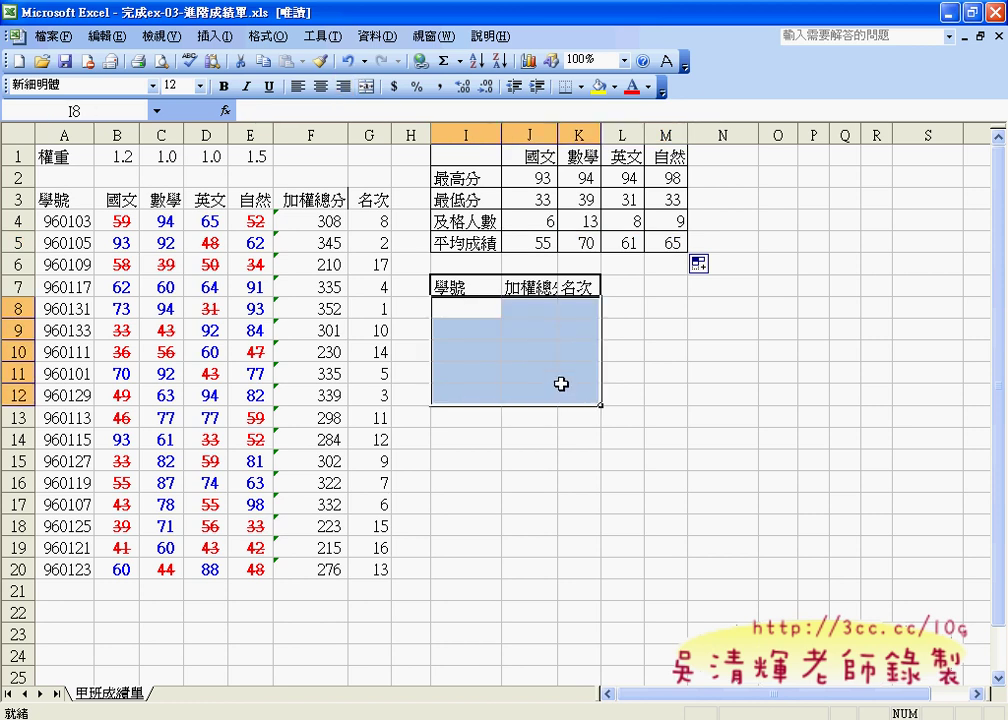
click(466, 309)
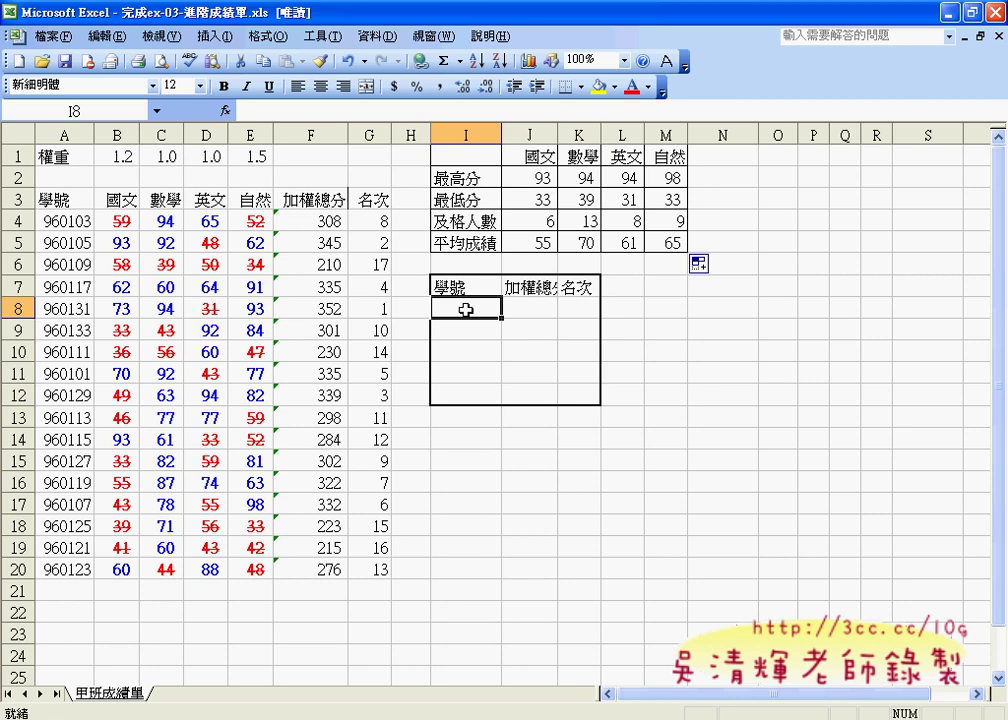